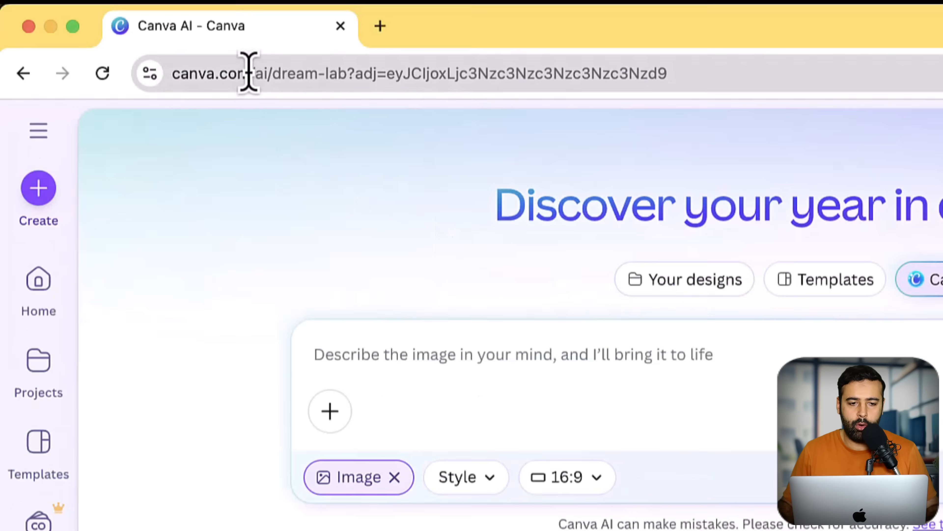
Enter the image prompt 'Please create a minimalistic logo for my ecommerce store where I am seliing tshirts named "TeeStlye"'.
left_click_drag(148, 43, 98, 45)
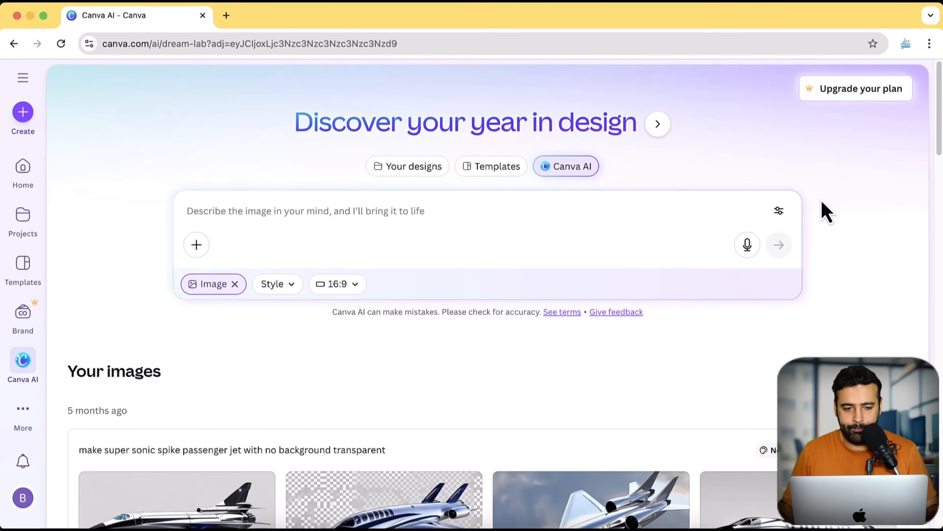
left_click(397, 213)
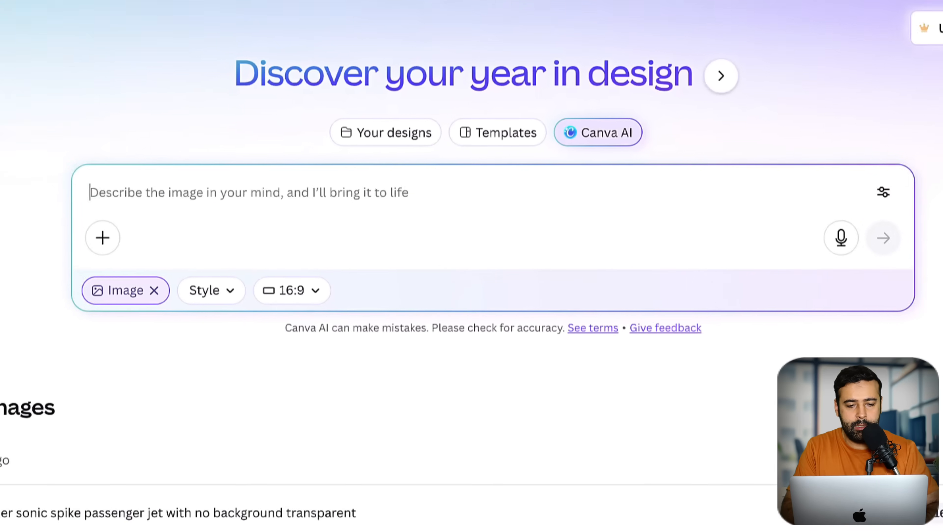
type("Please create a minimal")
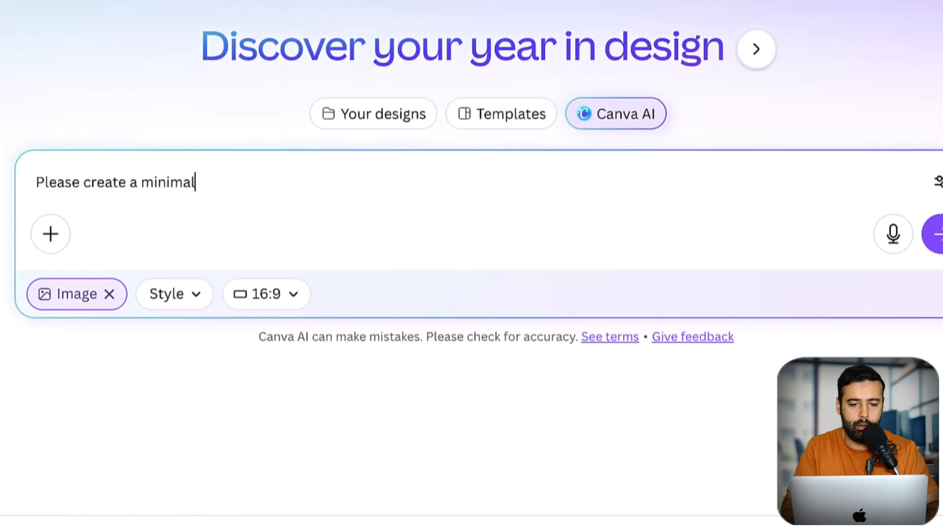
type("isti")
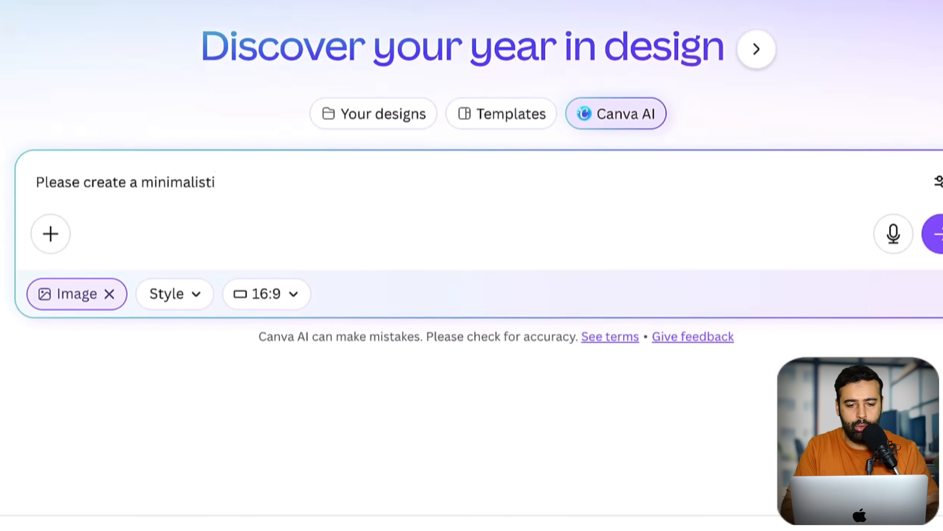
type("c logo for my ecommerce store where I am see")
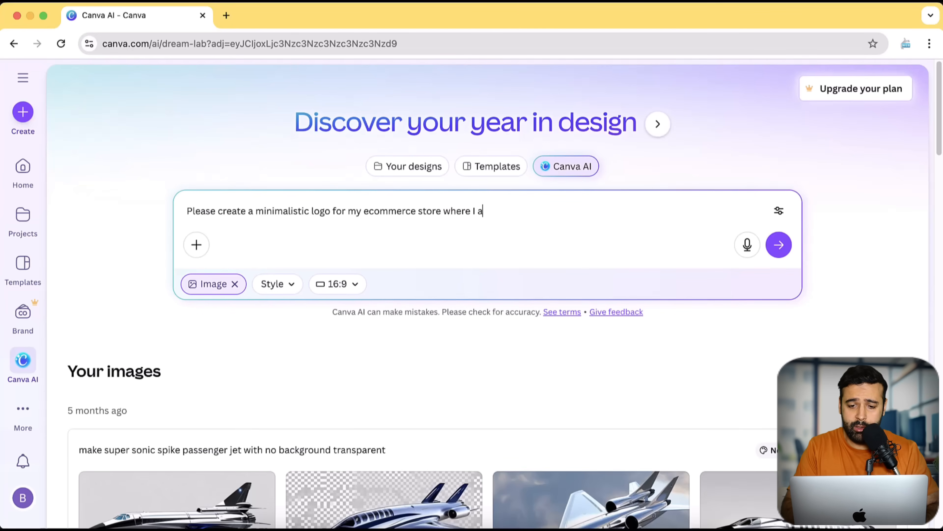
key("BackSpace")
type("liing tshirts named \"Tee")
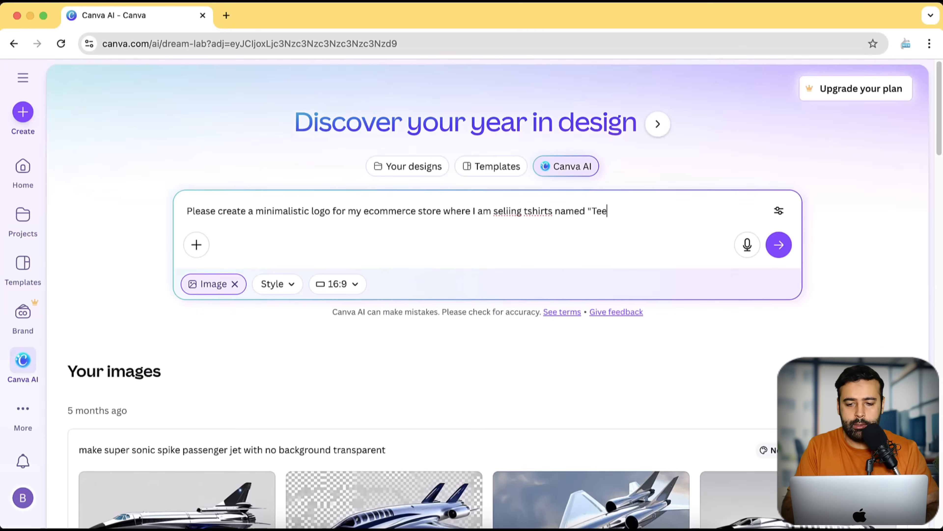
type("Stlye\"")
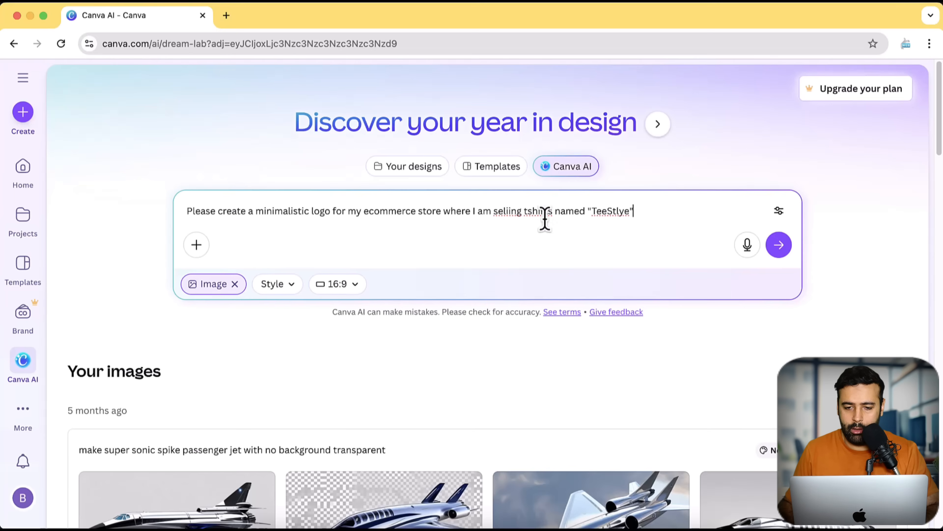
Correct the misspelled "seliing" to "selling" in the prompt and generate the logo images.
right_click(504, 211)
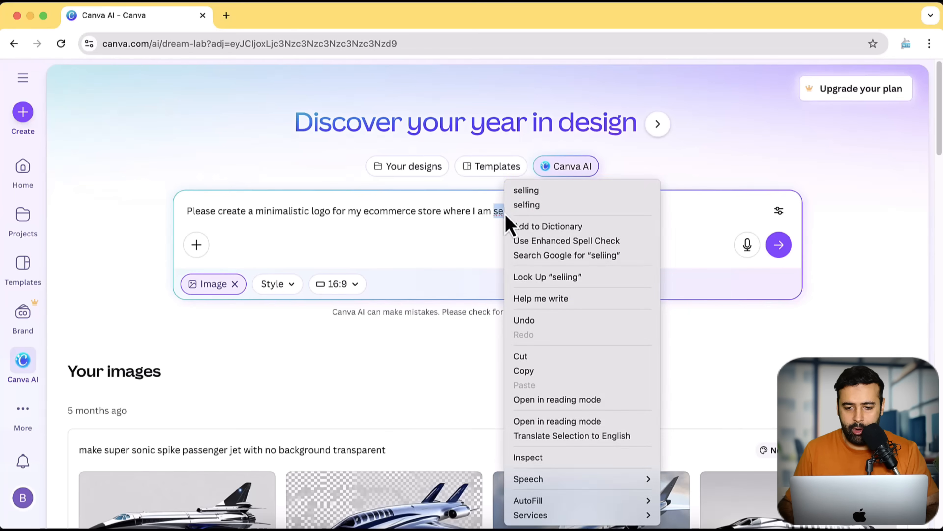
left_click(543, 191)
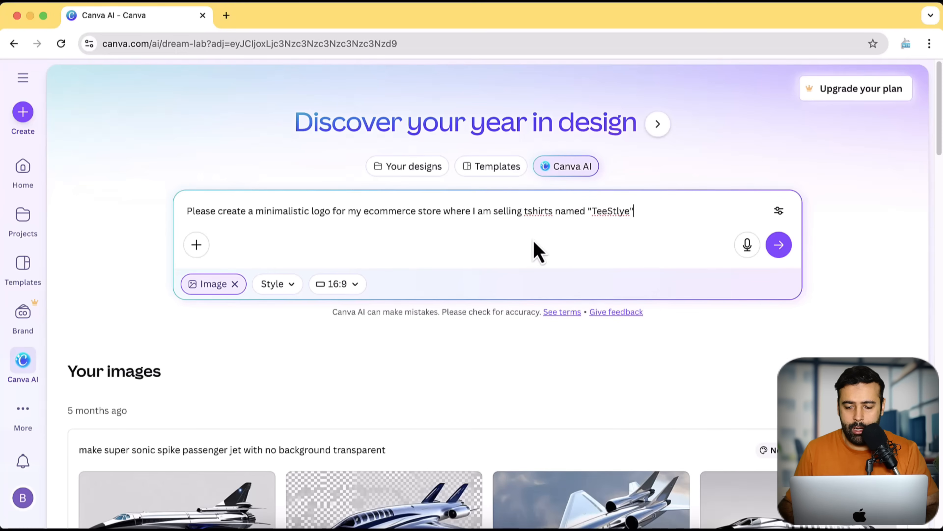
left_click(779, 246)
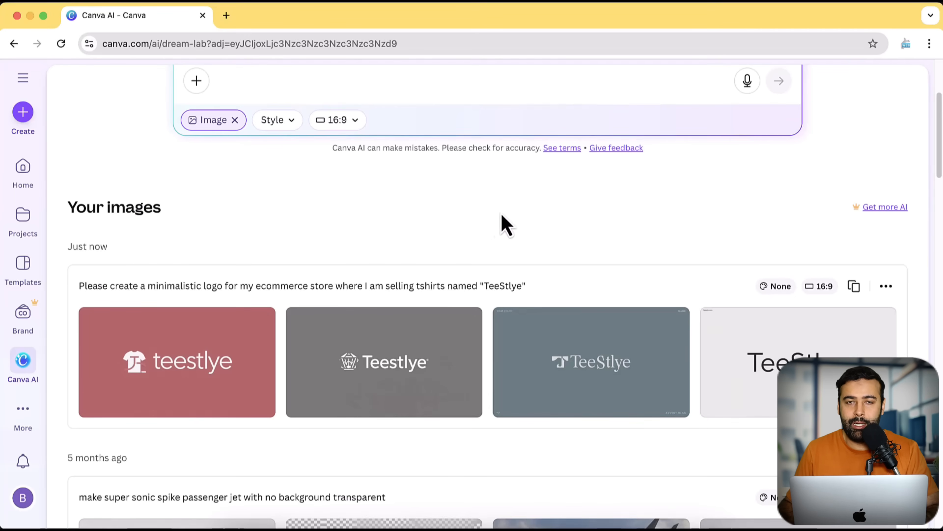
Open the red teestlye logo with the T-shirt icon from the new results and download it.
mouse_move(232, 380)
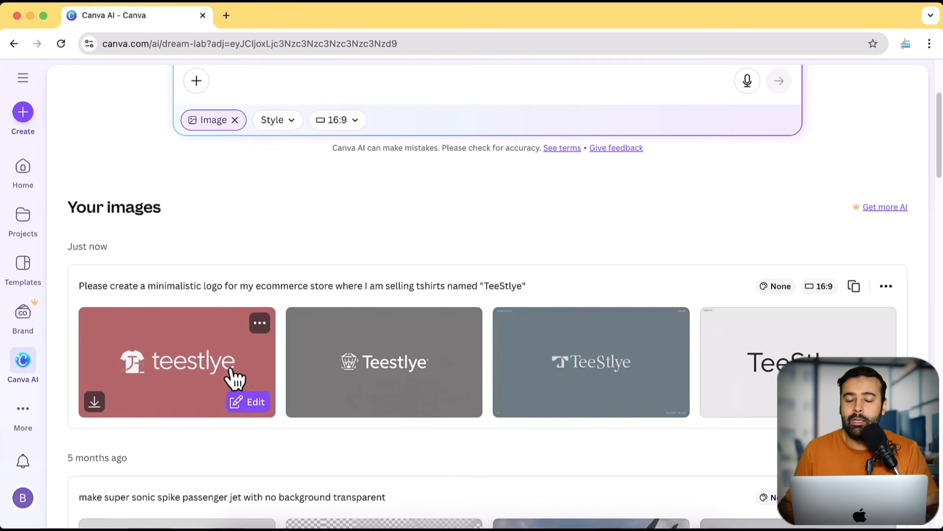
left_click(216, 371)
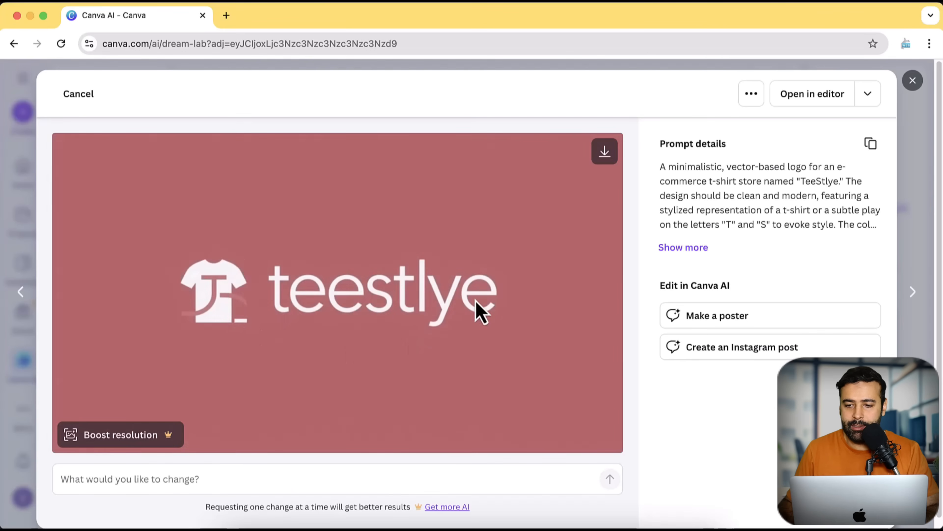
left_click(605, 151)
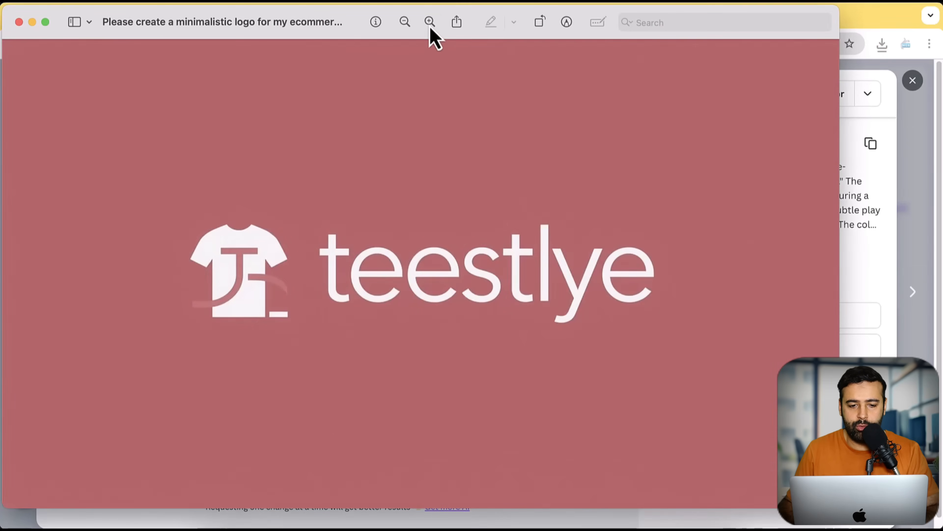
Examine the edge quality of the icon and lettering in the downloaded logo at high magnification, and close the image preview.
left_click(430, 24)
left_click(431, 26)
scroll(410, 174, "left", 10)
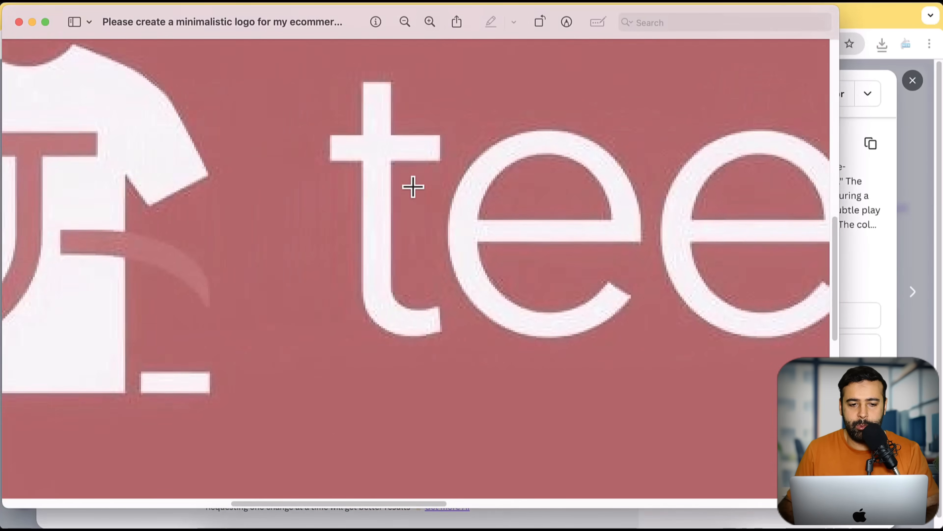
scroll(245, 266, "up", 3)
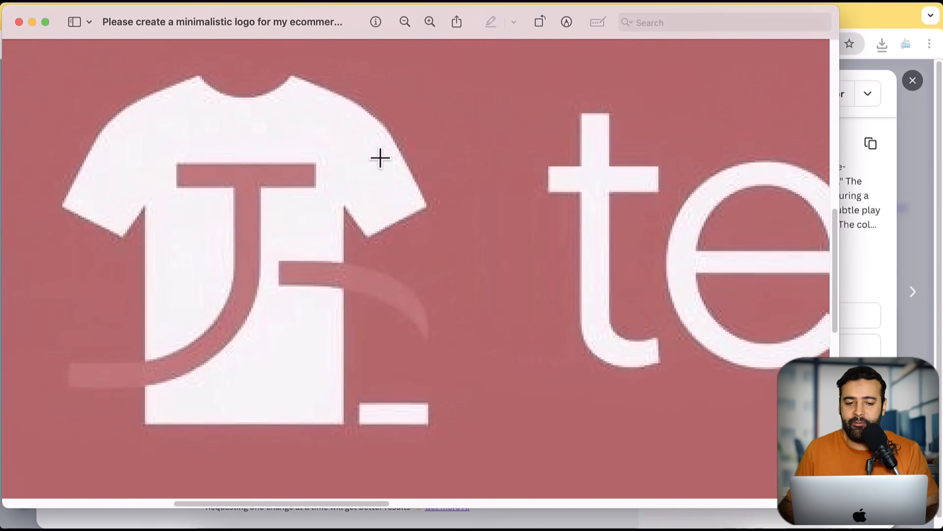
scroll(672, 265, "right", 15)
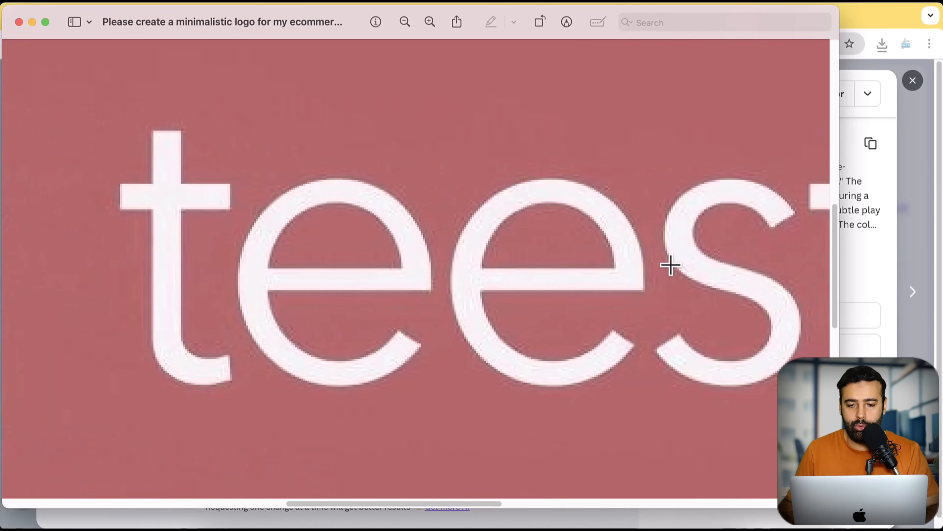
scroll(498, 180, "down", 3)
scroll(498, 180, "right", 2)
scroll(486, 196, "left", 5)
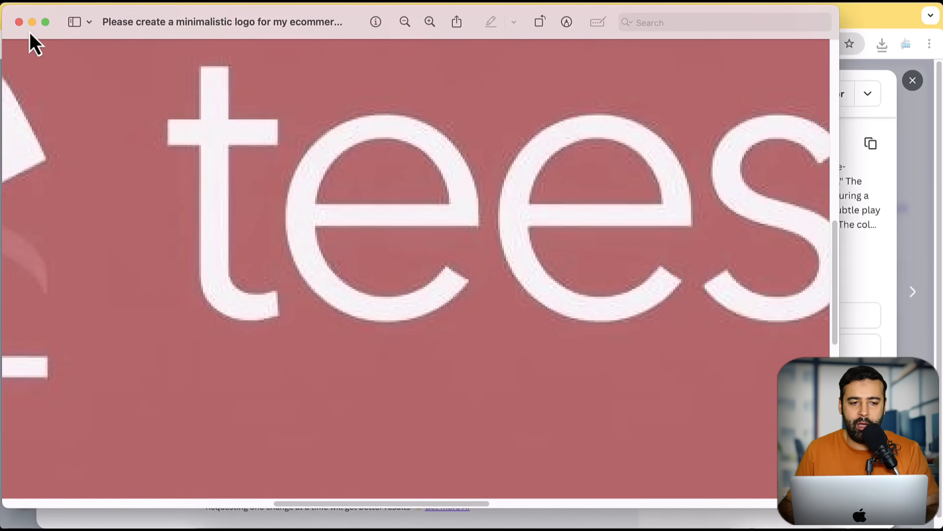
left_click(18, 22)
Search Google for "affinity" in a new browser tab and open the official Affinity website.
left_click(228, 15)
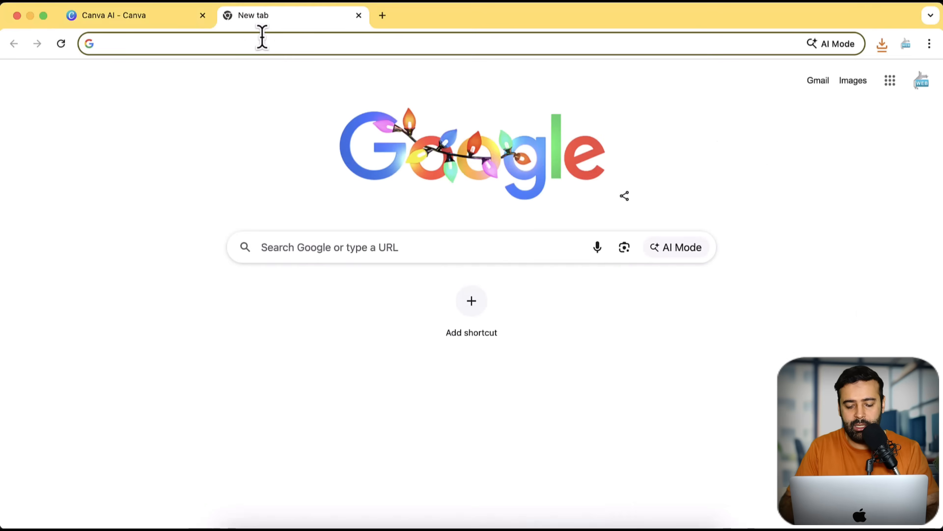
type("affinity")
key("Return")
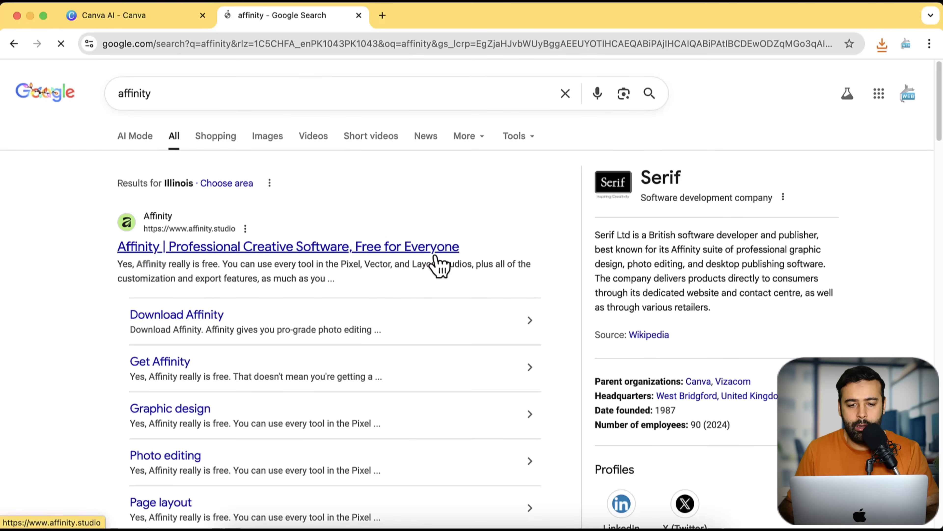
left_click(395, 254)
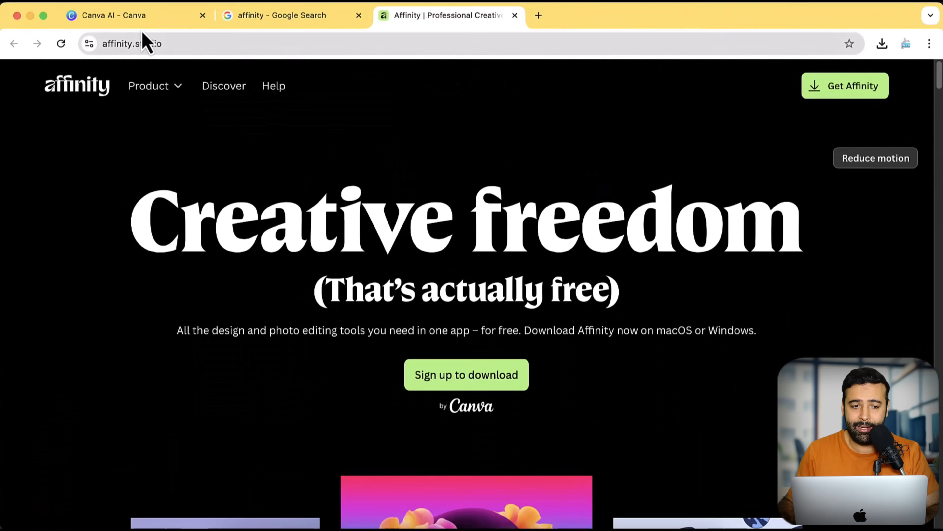
Return to the Canva AI page, close the logo's detail view and reopen the red teestlye logo.
left_click(141, 16)
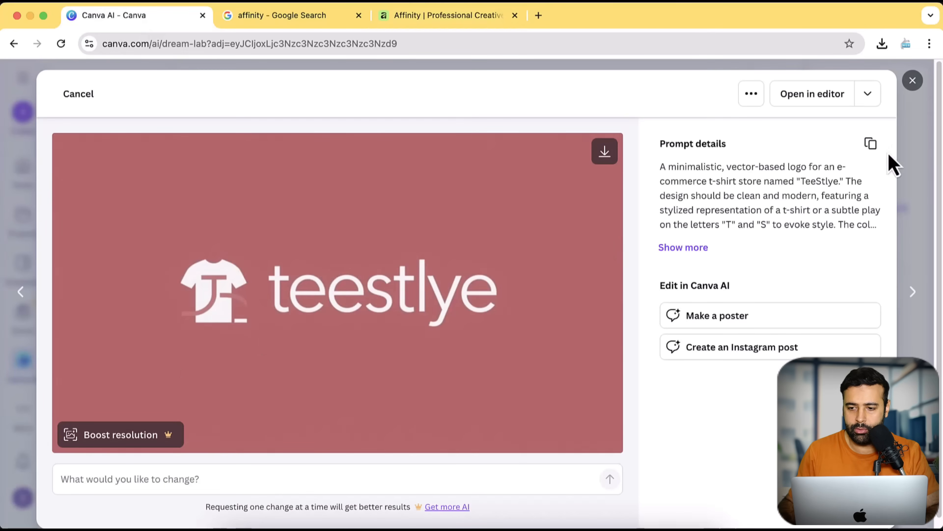
left_click(913, 81)
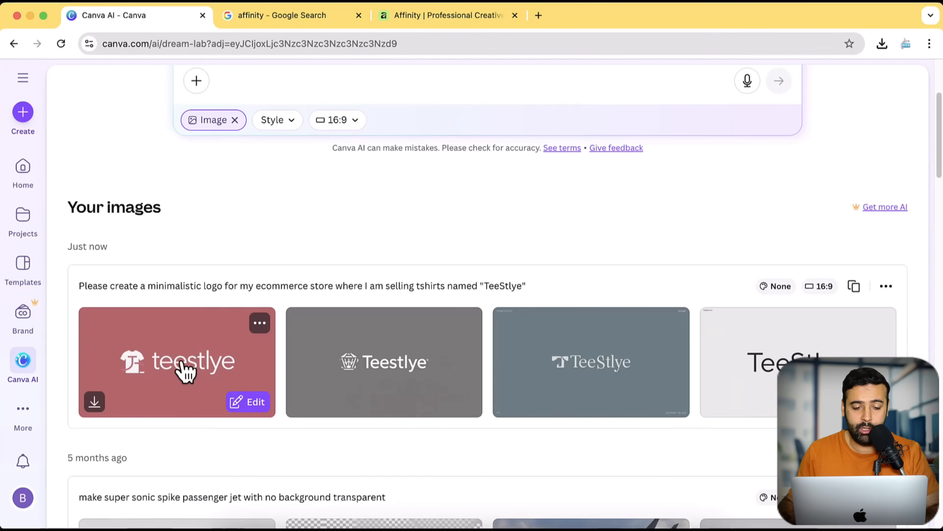
left_click(185, 371)
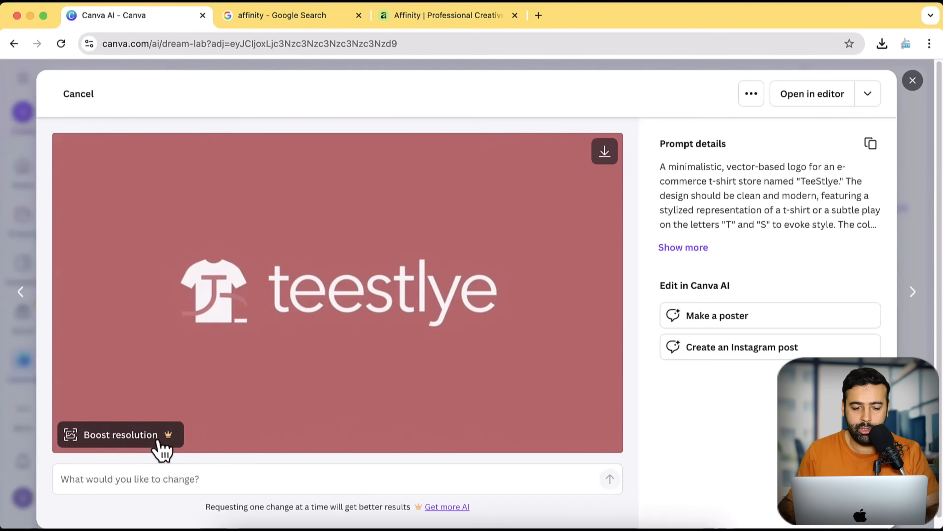
Mark out a screenshot region over the logo preview and draw an arrow pointing to the Boost resolution option.
key("super+shift+9")
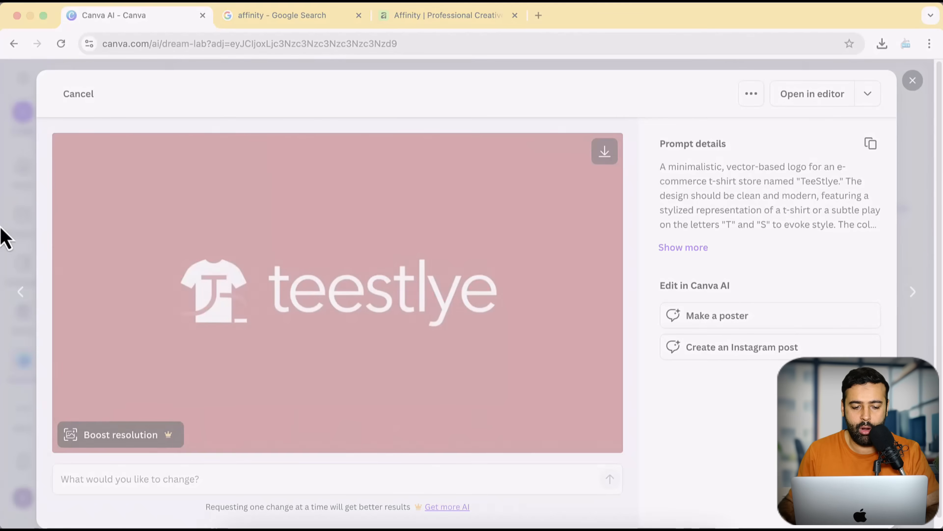
left_click_drag(0, 196, 384, 465)
left_click_drag(256, 328, 171, 430)
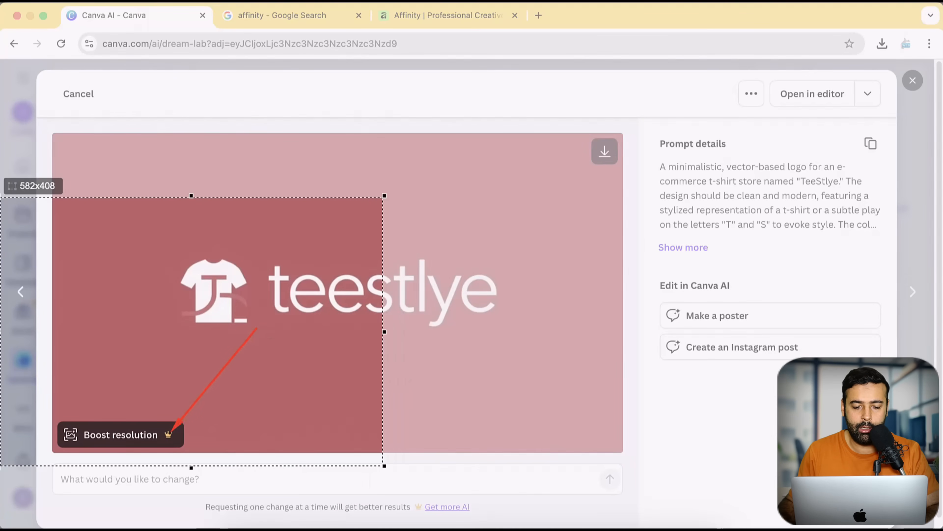
left_click(370, 483)
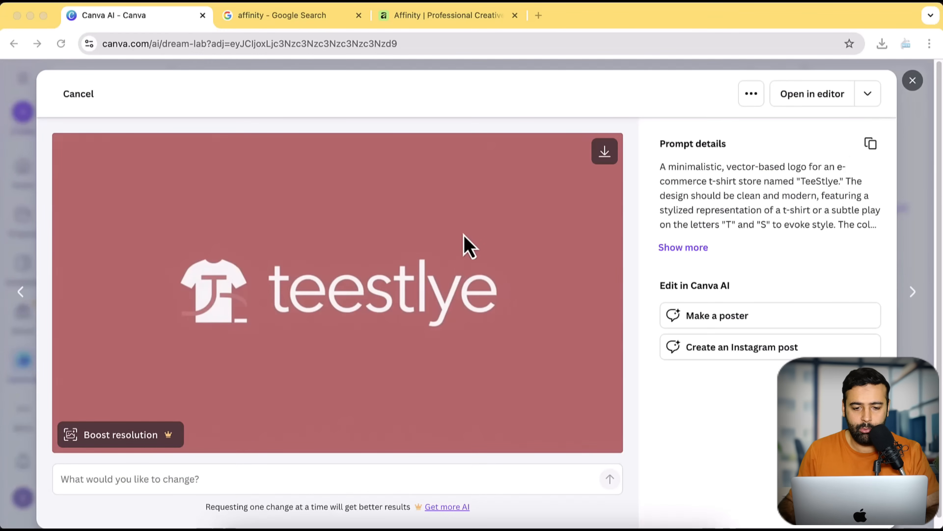
left_click(913, 77)
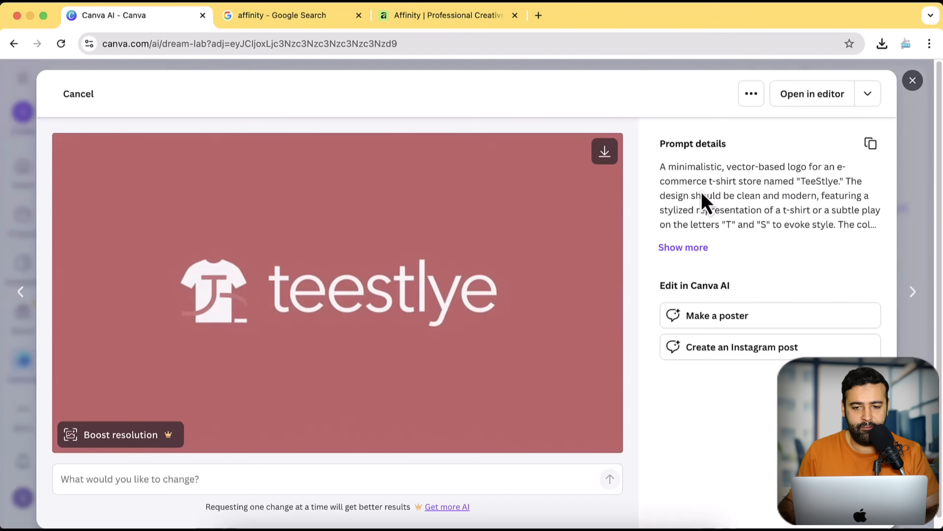
Switch to Affinity and open the downloaded TeeStlye logo JPEG from the Downloads folder.
key("ctrl+Up")
left_click(263, 227)
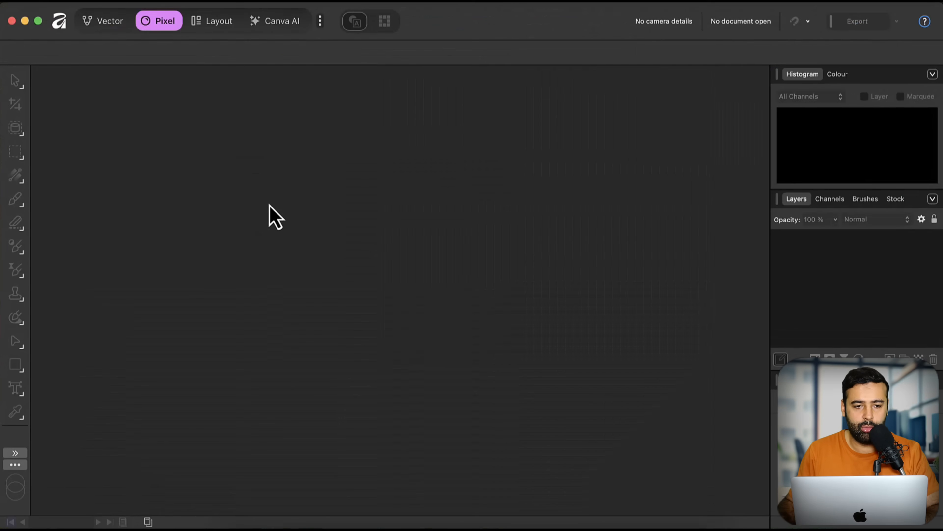
left_click(85, 4)
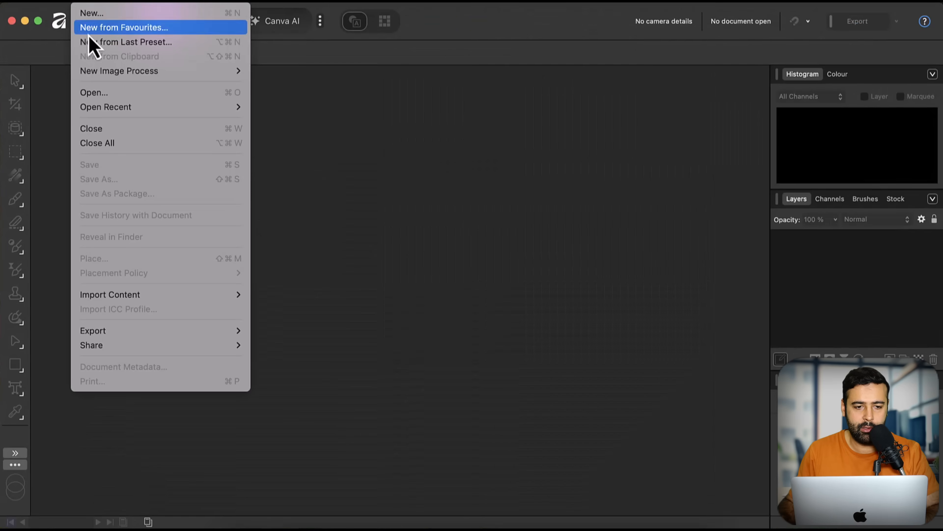
left_click(108, 92)
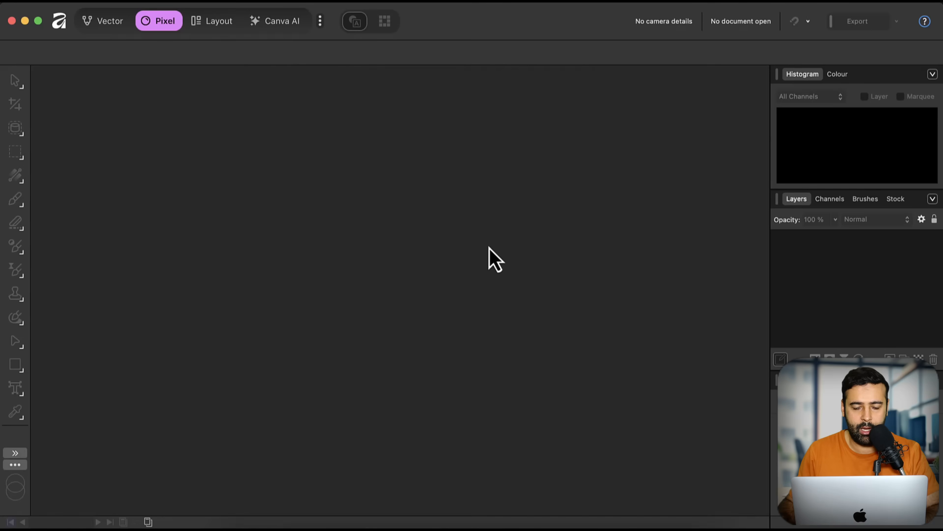
left_click(420, 149)
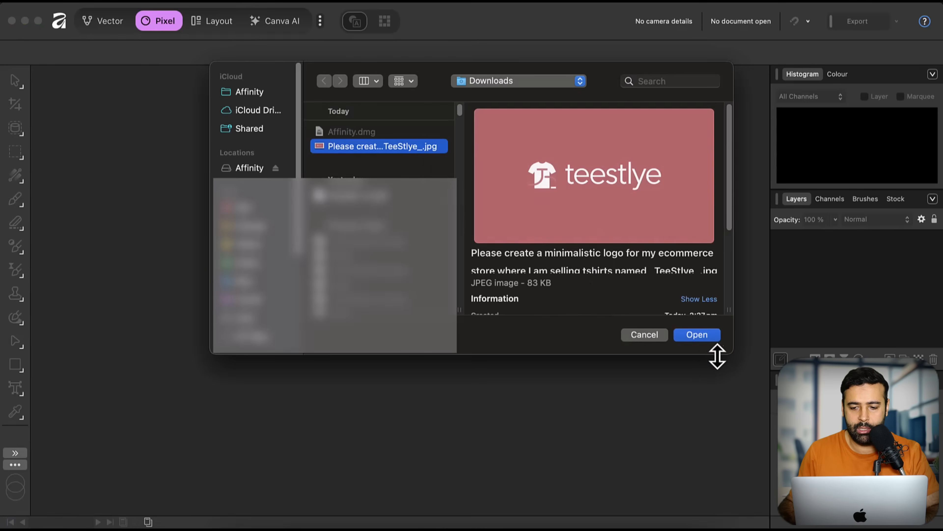
left_click(711, 335)
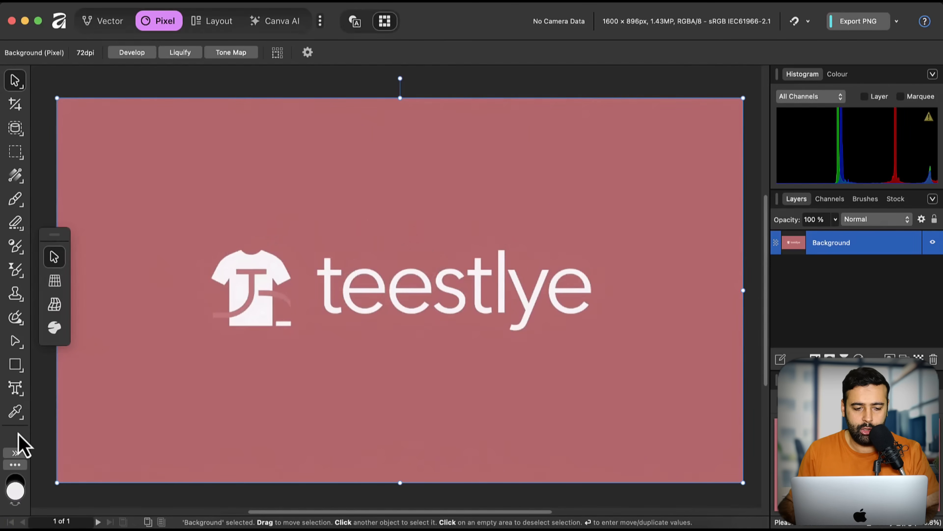
Zoom in on the T-shirt icon and the start of the wordmark to examine the edge quality.
left_click(16, 462)
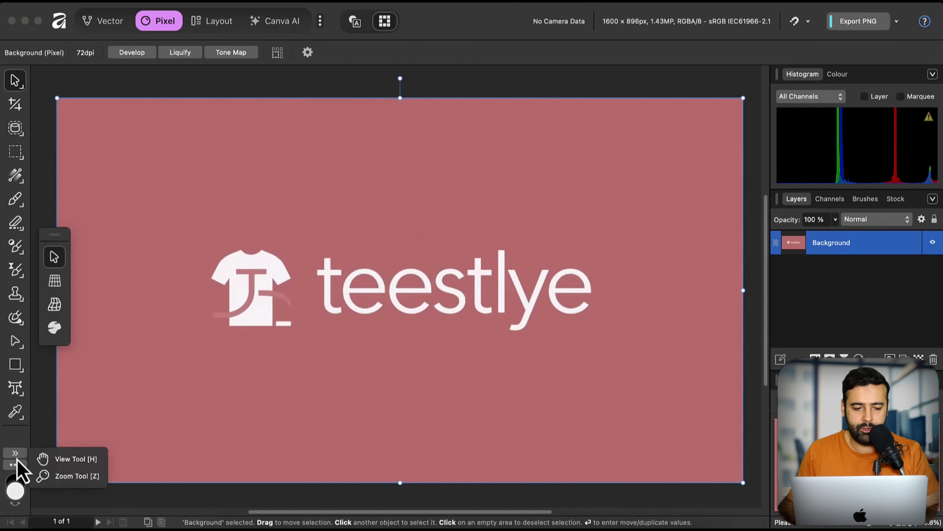
left_click(86, 479)
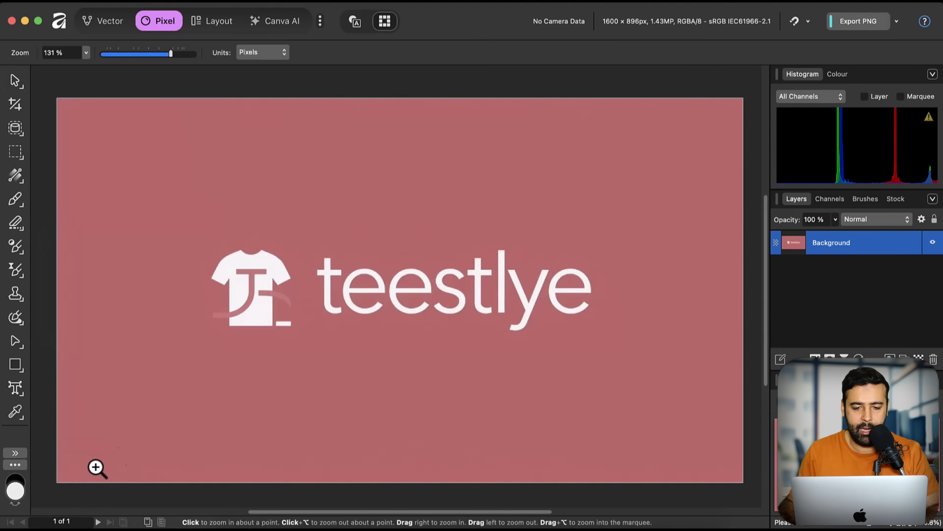
left_click(295, 274)
left_click(257, 289)
key("space")
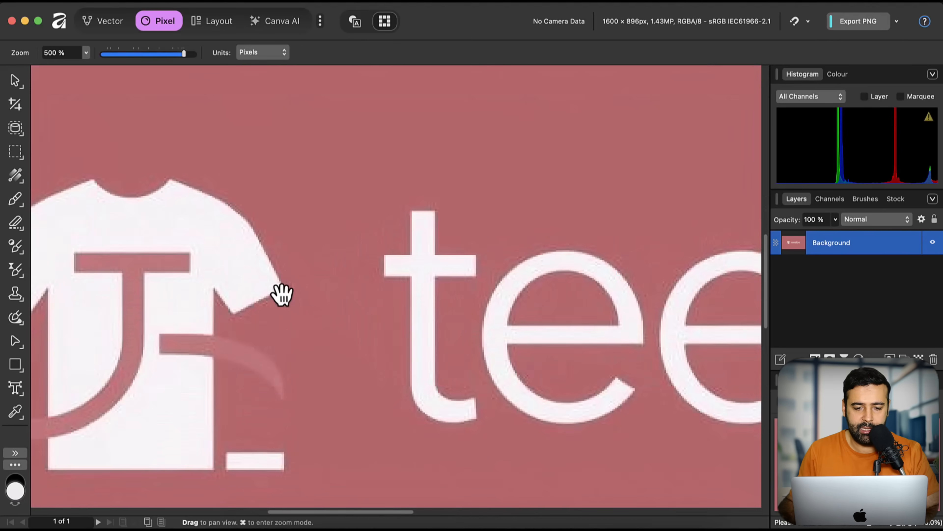
left_click_drag(282, 292, 358, 267)
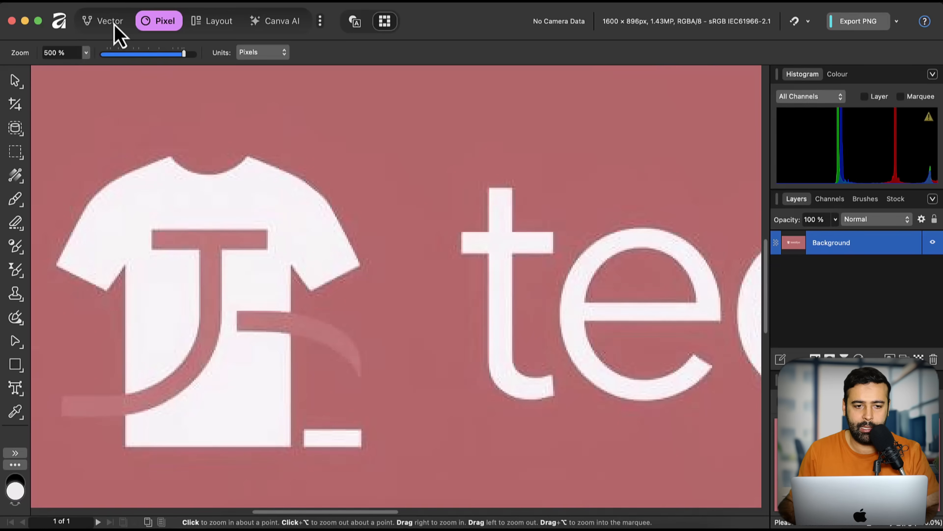
Switch to vector editing, start an Image Trace of the logo and check its preview over the icon and lettering.
left_click(108, 29)
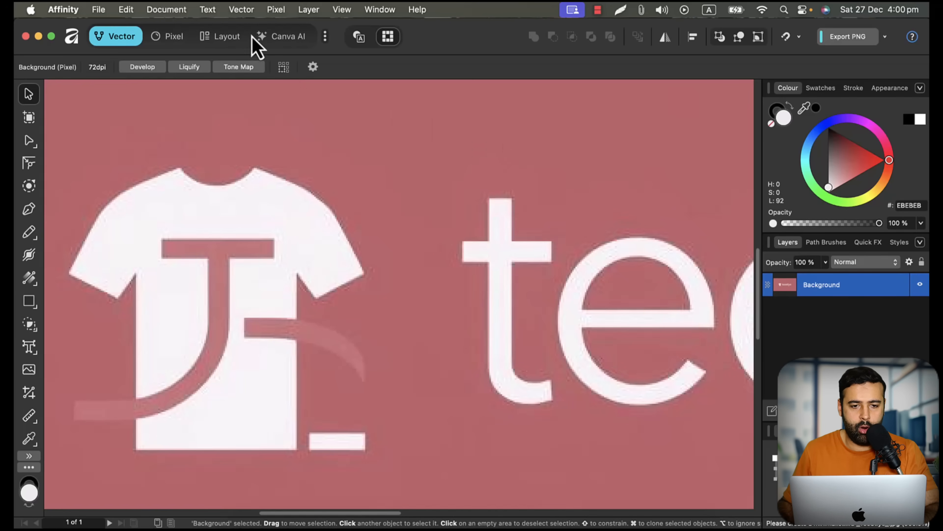
left_click(241, 10)
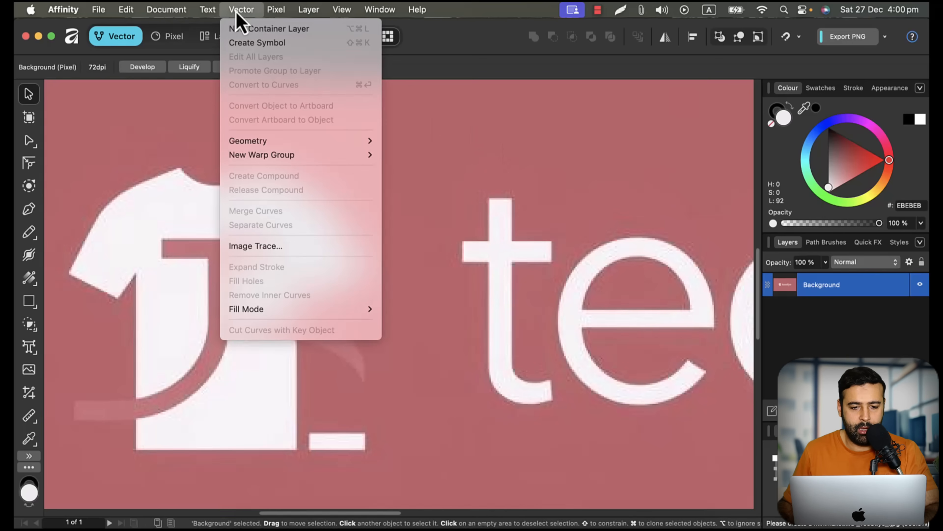
left_click(326, 248)
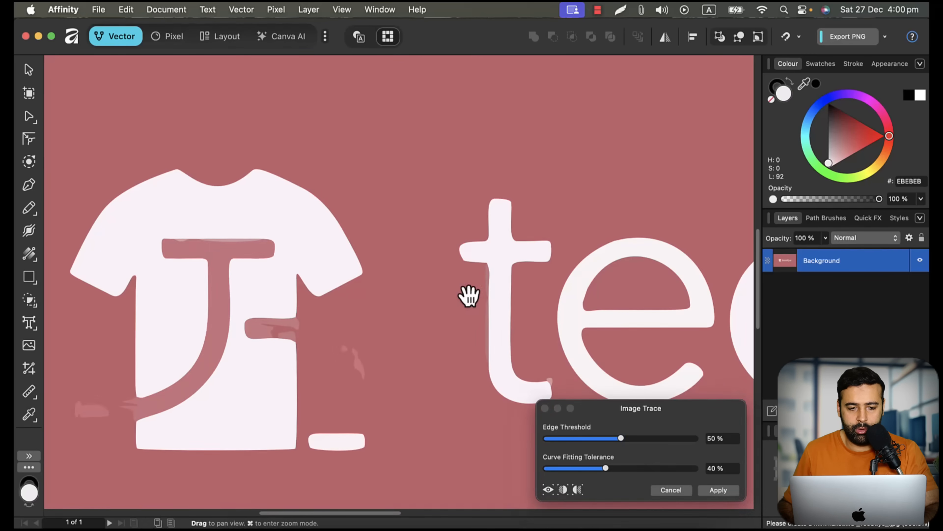
mouse_move(467, 295)
left_mouse_down()
mouse_move(164, 281)
mouse_move(253, 268)
mouse_move(146, 269)
mouse_move(222, 270)
mouse_move(175, 269)
left_mouse_up()
left_click_drag(238, 331, 455, 298)
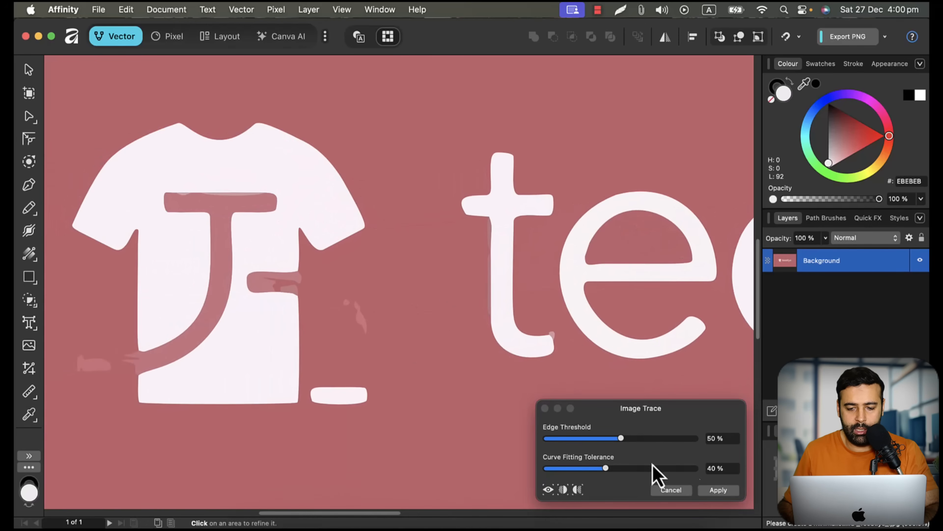
Set the trace's Curve Fitting Tolerance to 0% and Edge Threshold to 76%, and apply it.
left_click(606, 468)
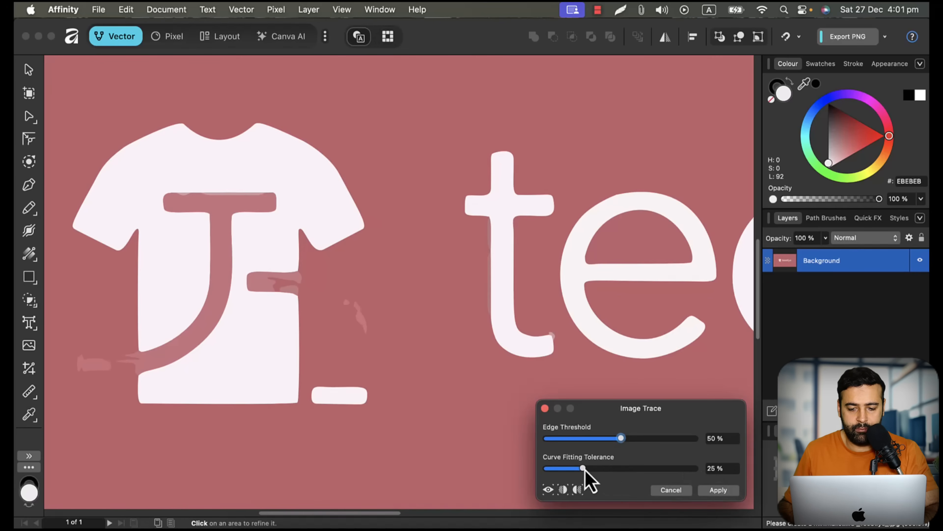
left_click_drag(585, 470, 522, 479)
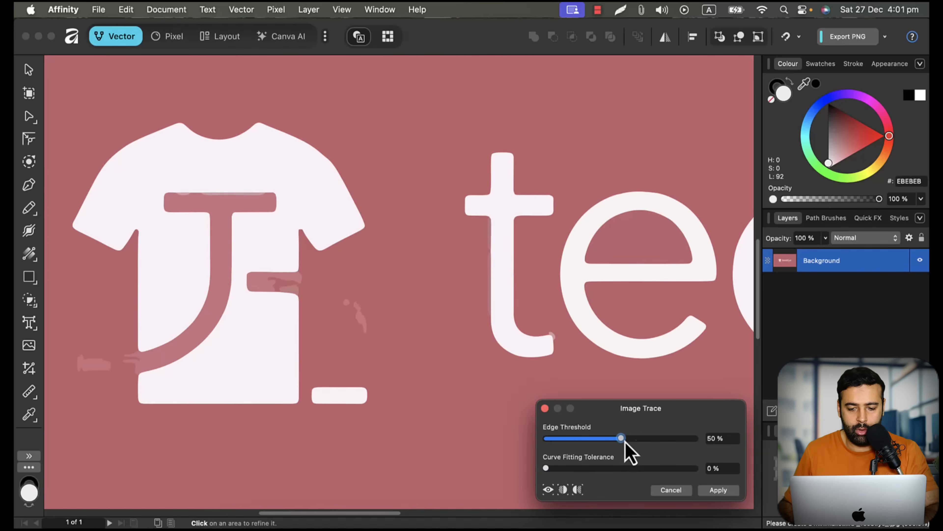
left_click_drag(625, 443, 646, 448)
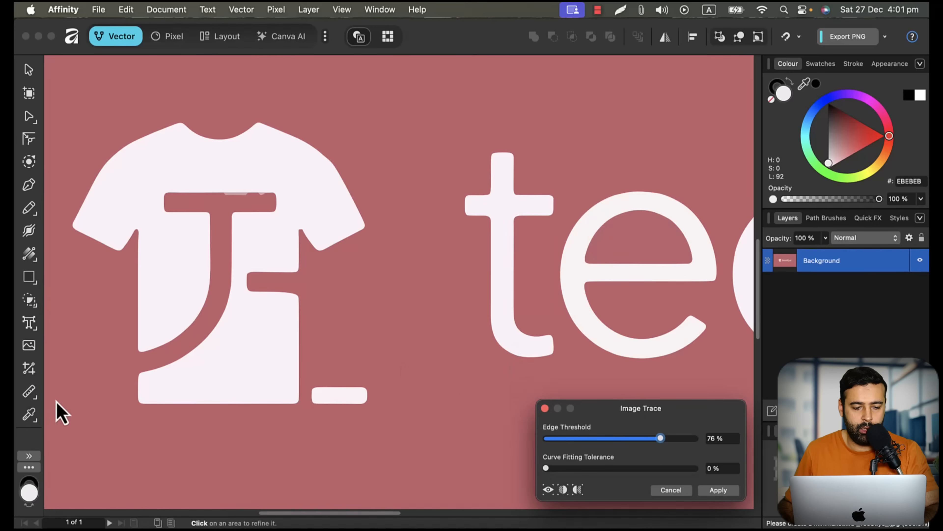
left_click(29, 469)
left_click(82, 479)
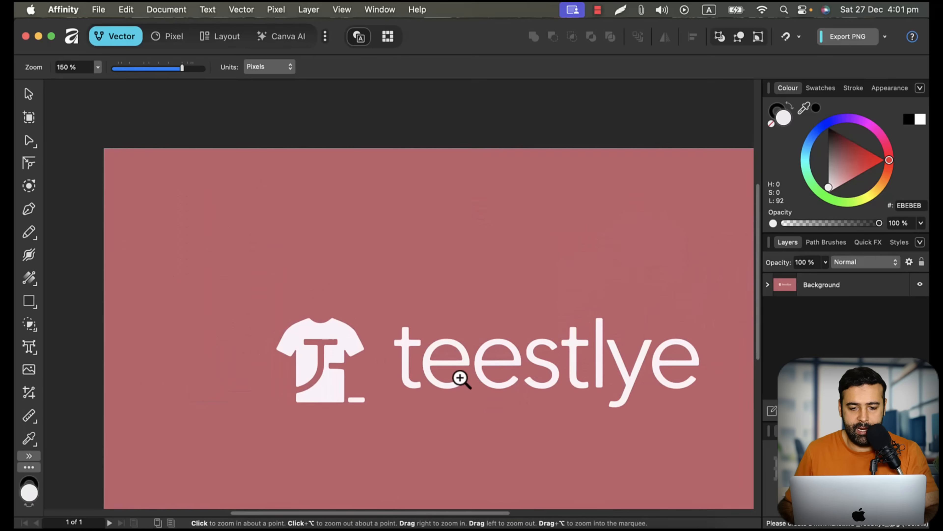
Examine the traced icon and wordmark up close and as a whole to check how crisp the shapes are.
left_click(392, 350)
left_click(400, 381)
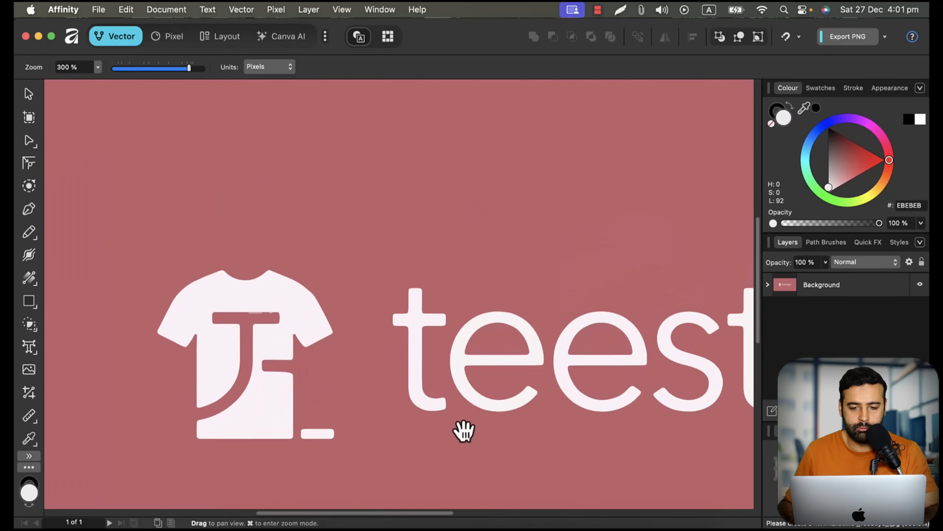
left_click_drag(461, 430, 261, 383)
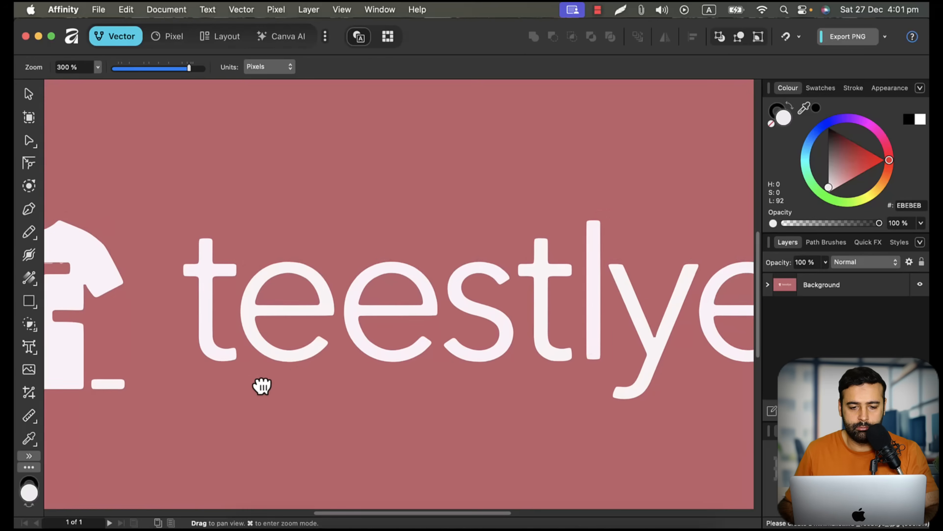
left_click(367, 358, "alt")
left_click(367, 358, "alt")
left_click_drag(438, 432, 459, 342)
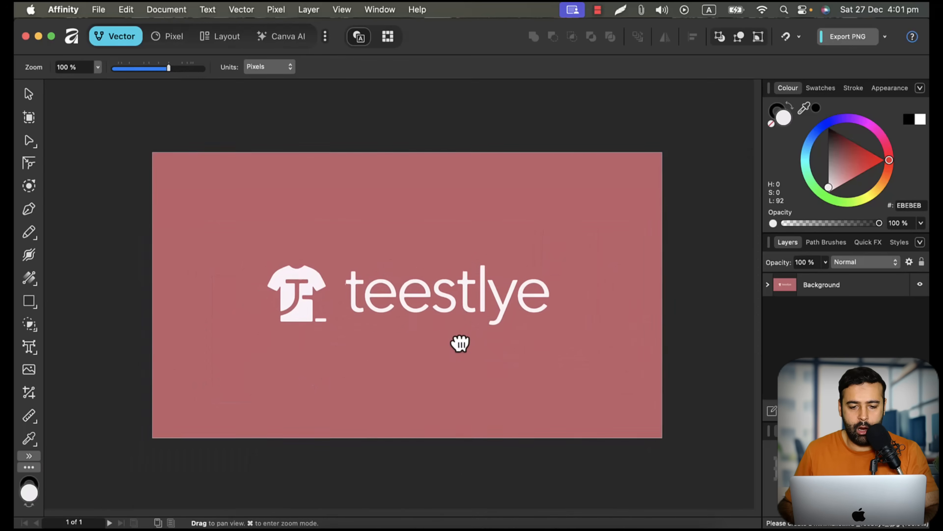
left_click(450, 317)
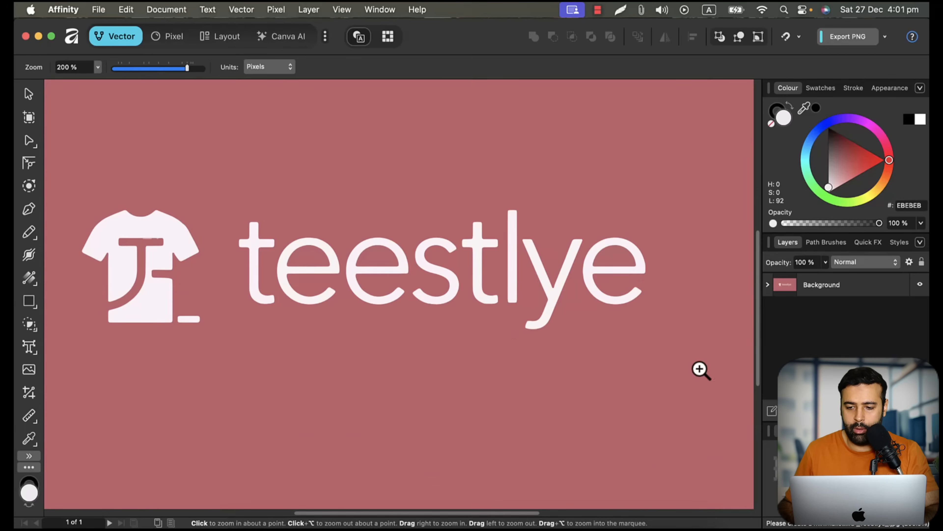
Expand the traced Background group and toggle the full-size red background curve off and back on.
left_click(767, 285)
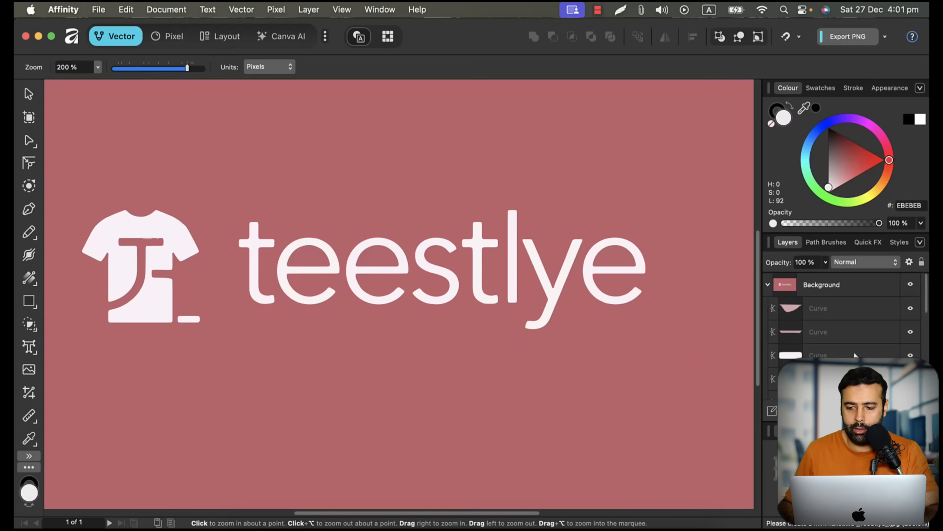
scroll(854, 355, "down", 5)
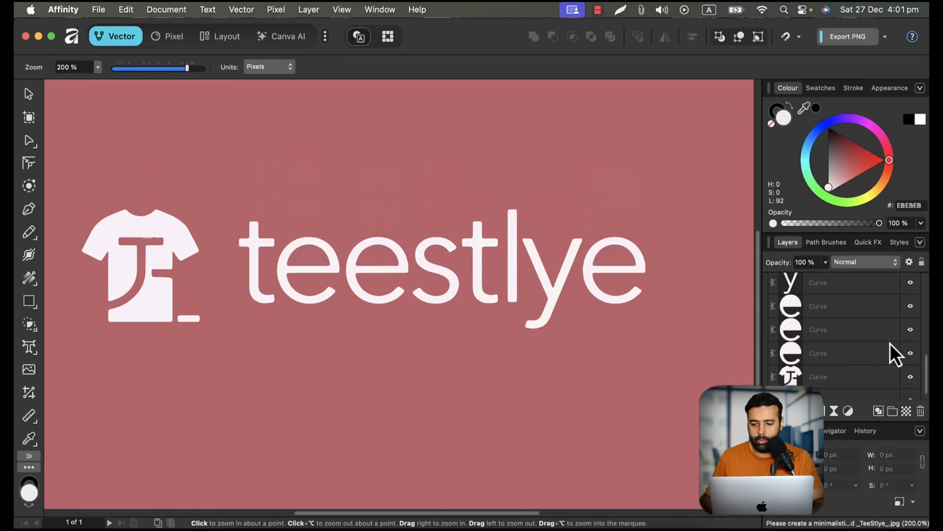
scroll(899, 357, "down", 2)
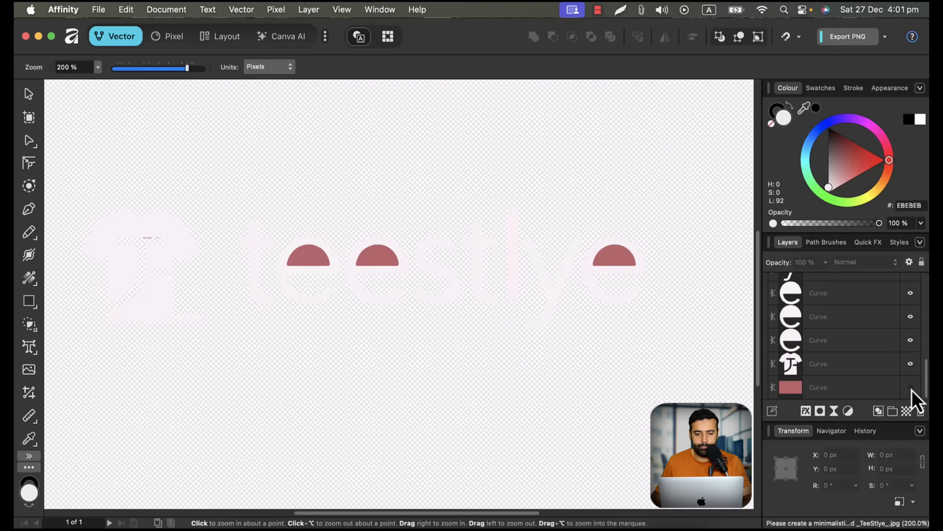
left_click(910, 387)
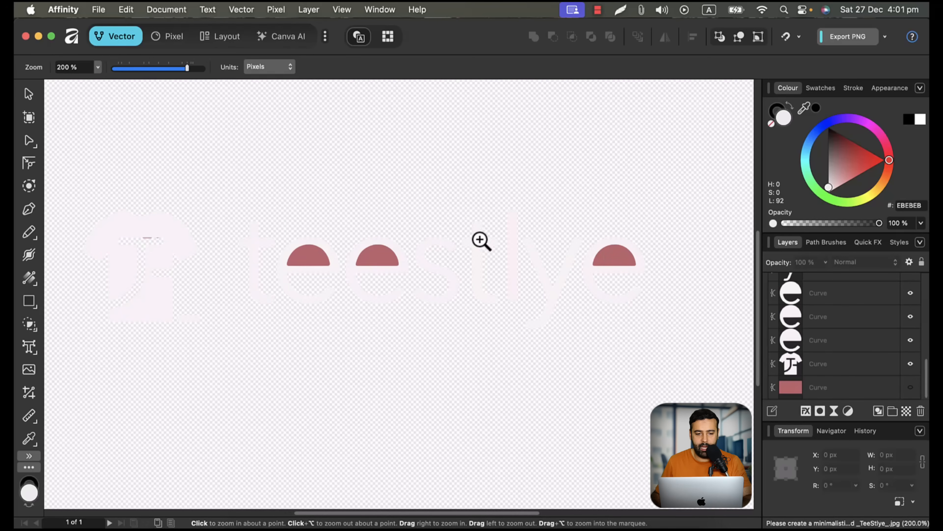
left_click(910, 387)
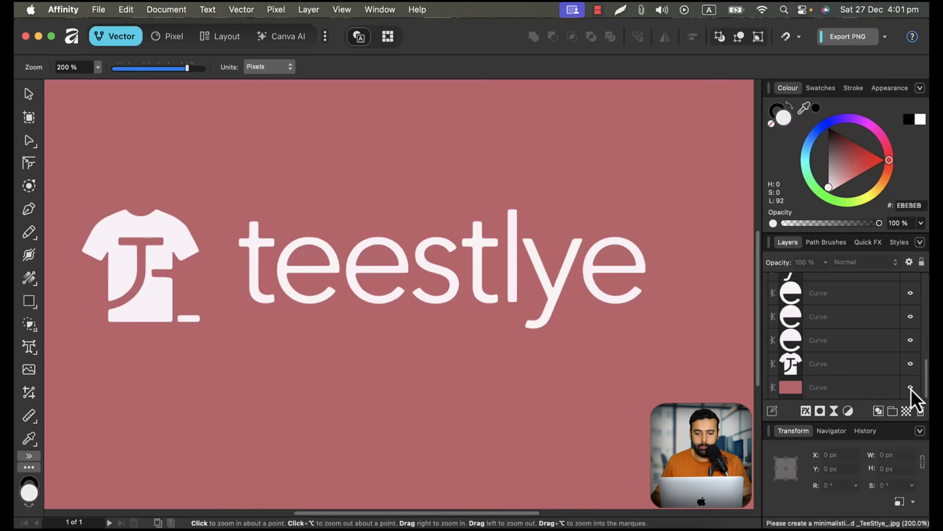
Select the T-shirt icon and the wordmark's letters and red inner shapes one by one to check they are separate curves.
key("space")
left_click_drag(369, 362, 394, 372)
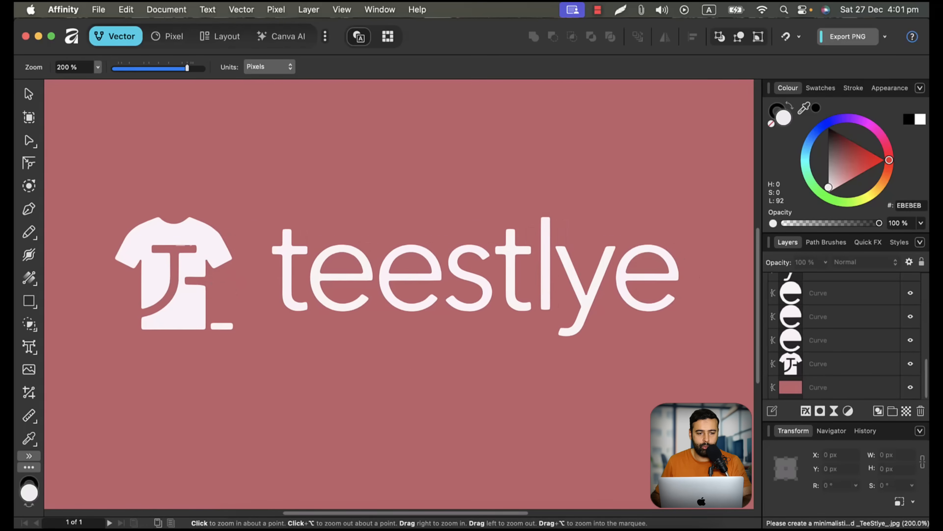
left_click(28, 95)
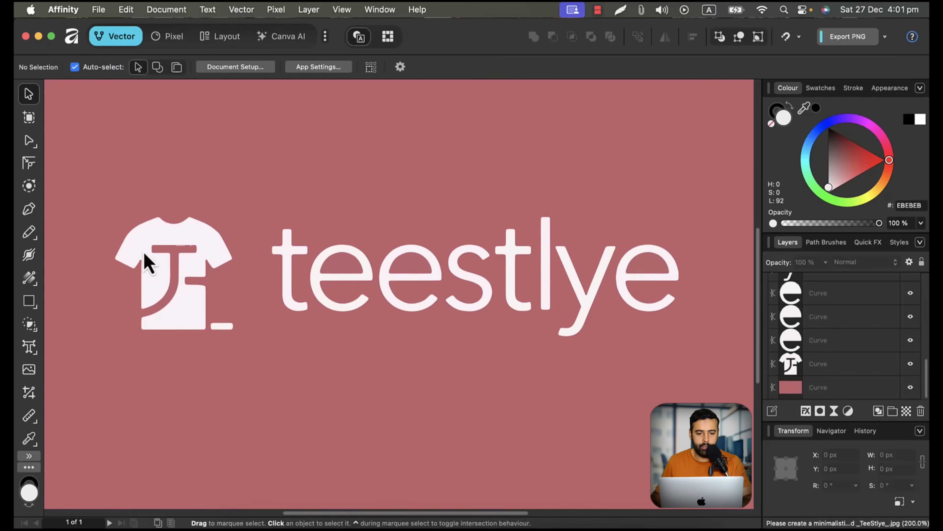
left_click(207, 245)
double_click(220, 265)
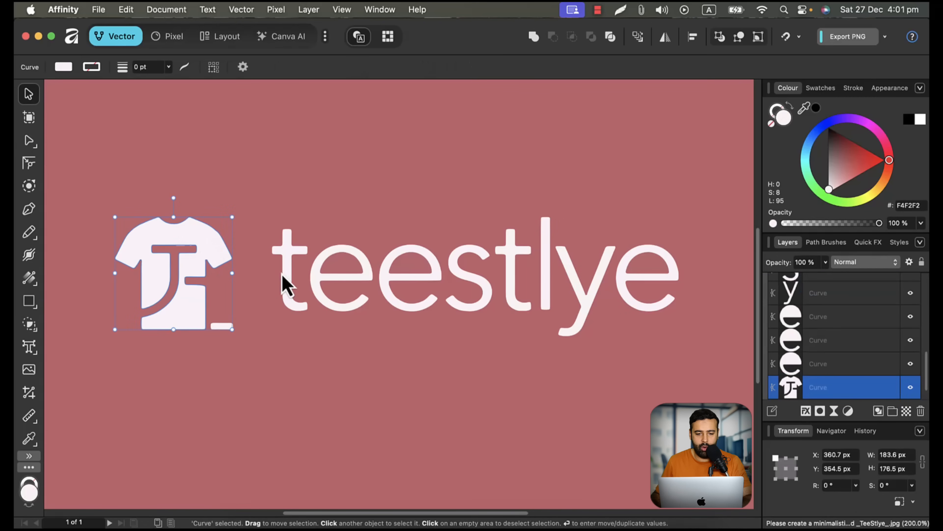
left_click(298, 294)
left_click(337, 263)
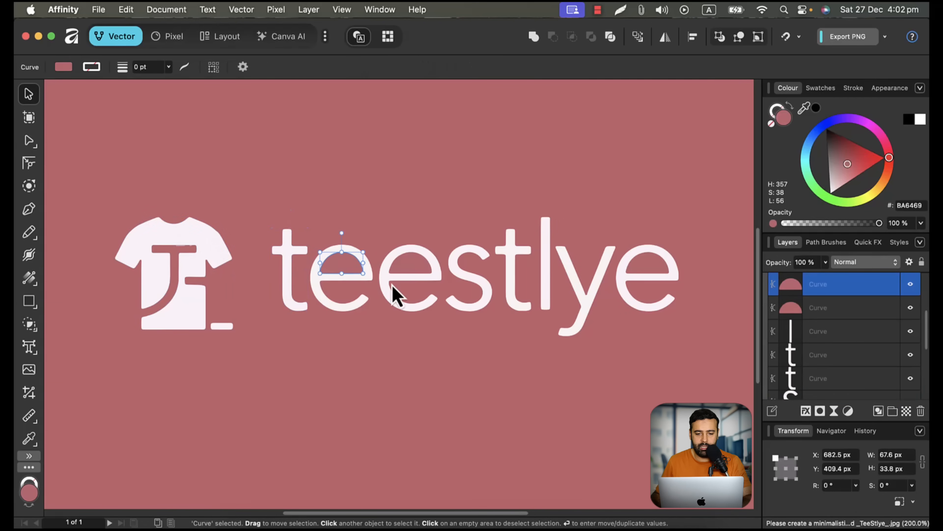
left_click(402, 311)
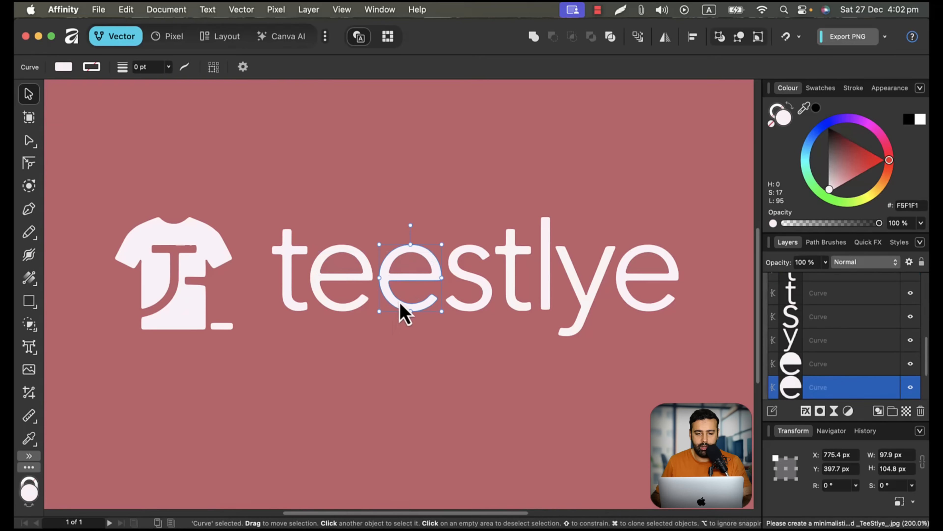
left_click(465, 282)
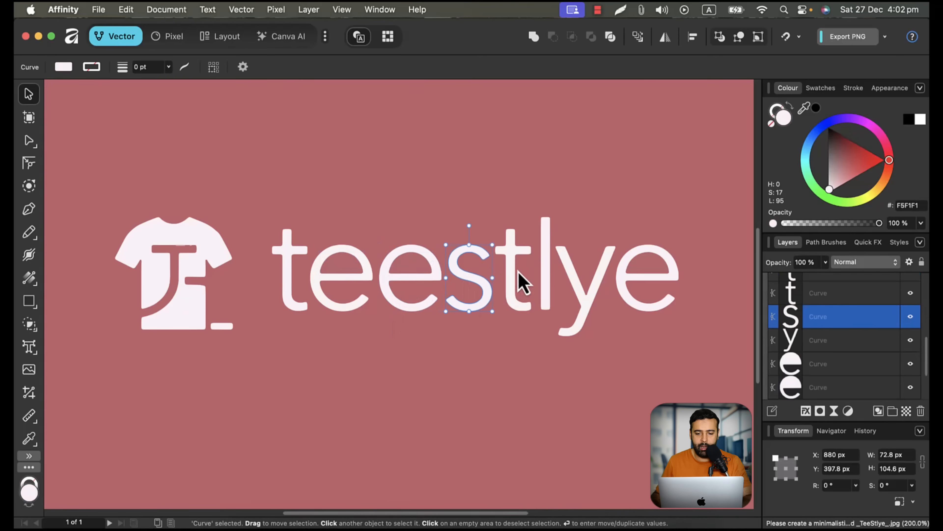
left_click(518, 283)
left_click(546, 273)
left_click(604, 298)
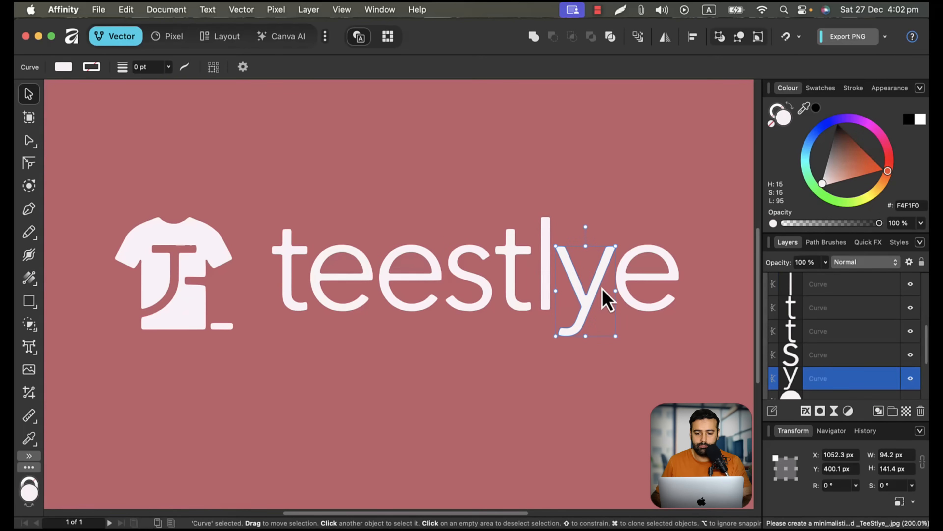
left_click(643, 281)
left_click(652, 264)
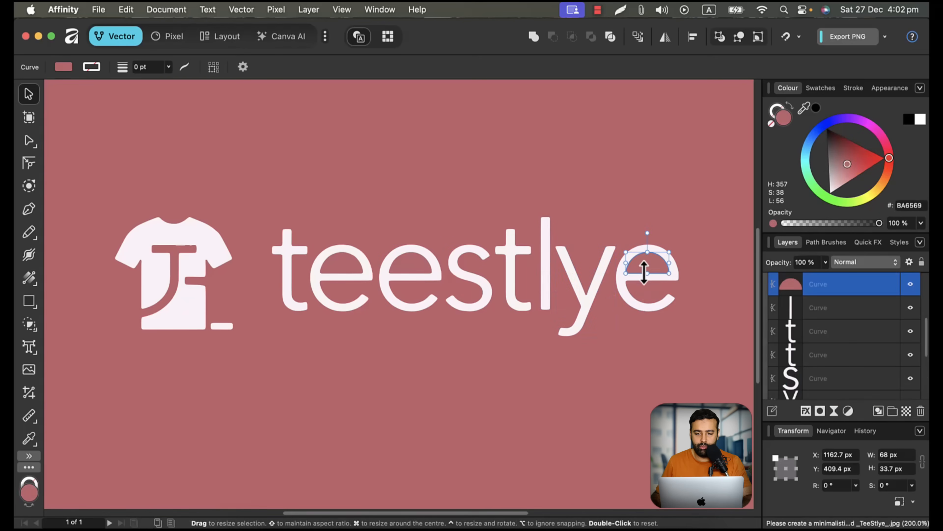
left_click(411, 265)
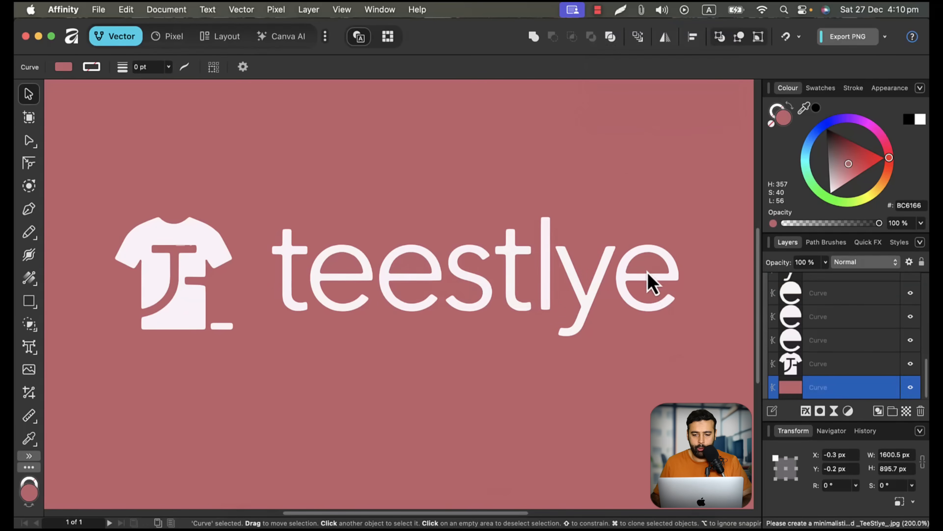
Try deleting the red half-round shape inside the last letter e and undo the deletion.
left_click(639, 267)
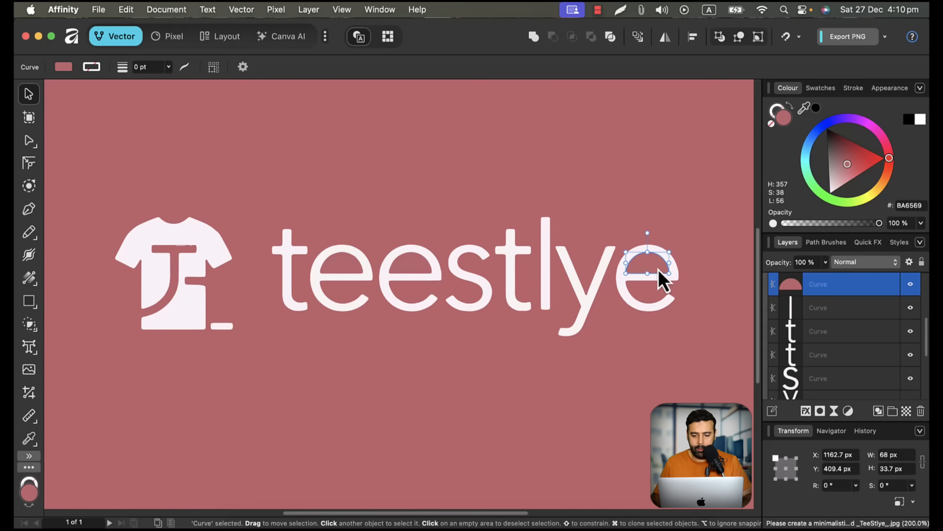
key("Delete")
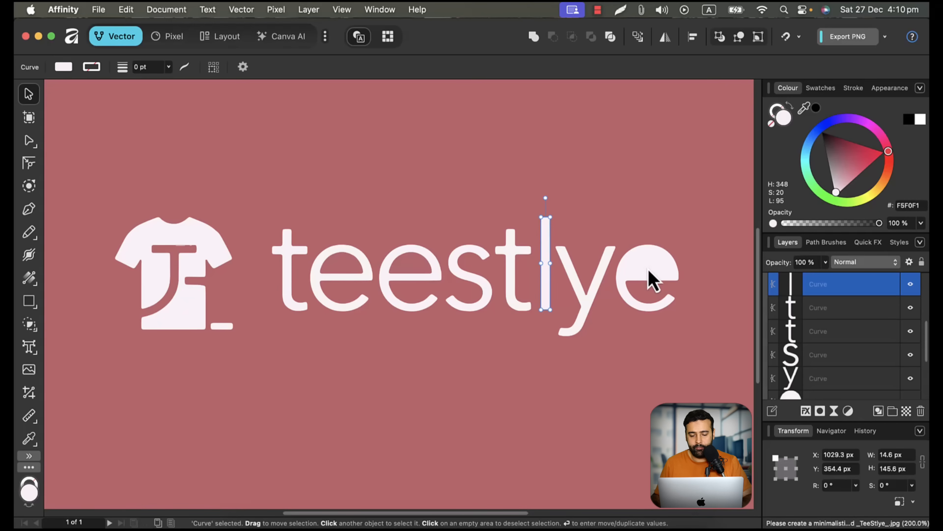
key("super+z")
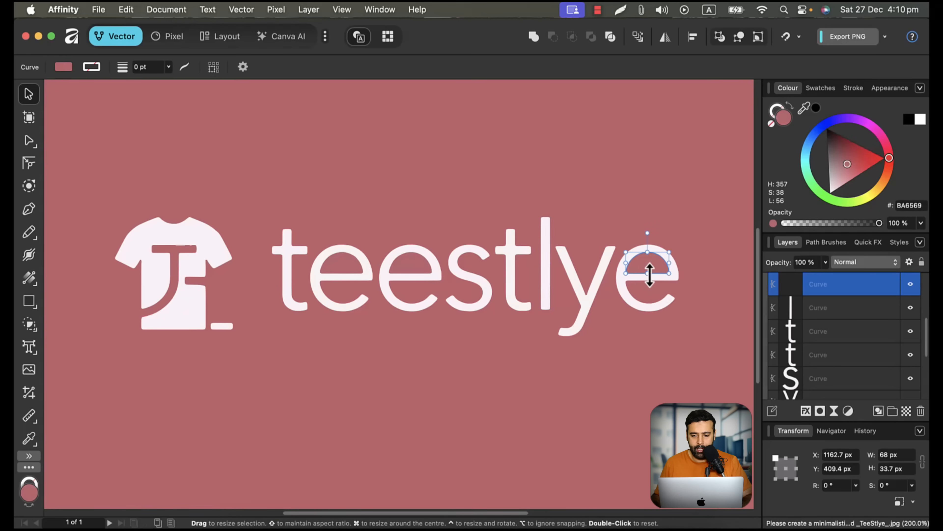
Select the red half-round shape inside the last letter e together with the white letter e itself.
left_click(665, 297)
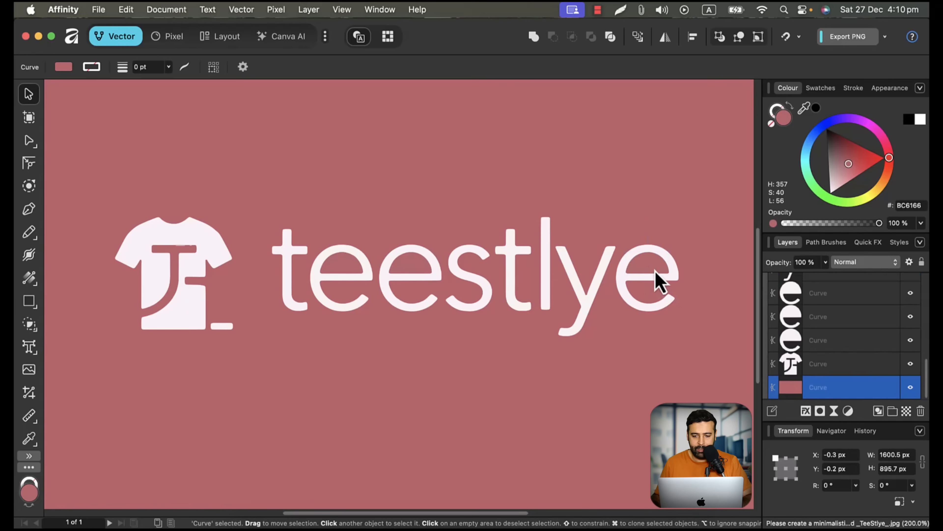
left_click(656, 274)
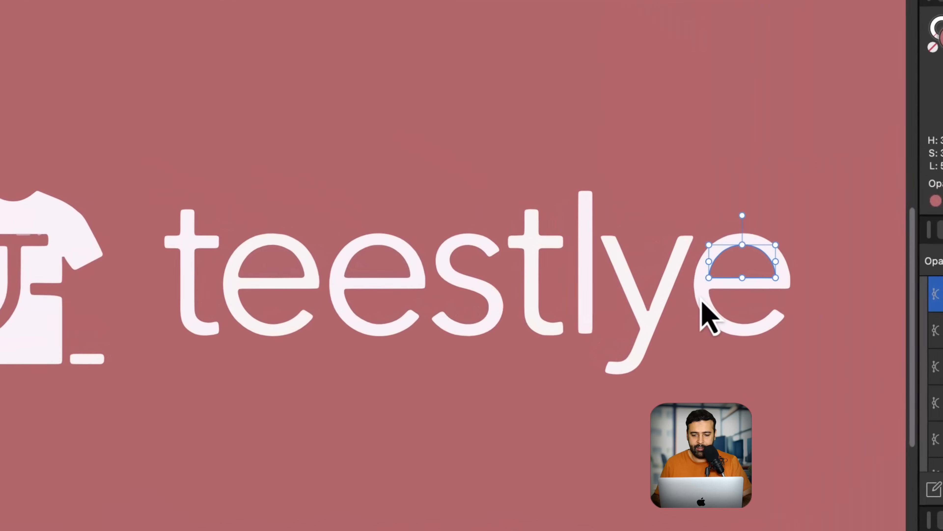
left_click(702, 300)
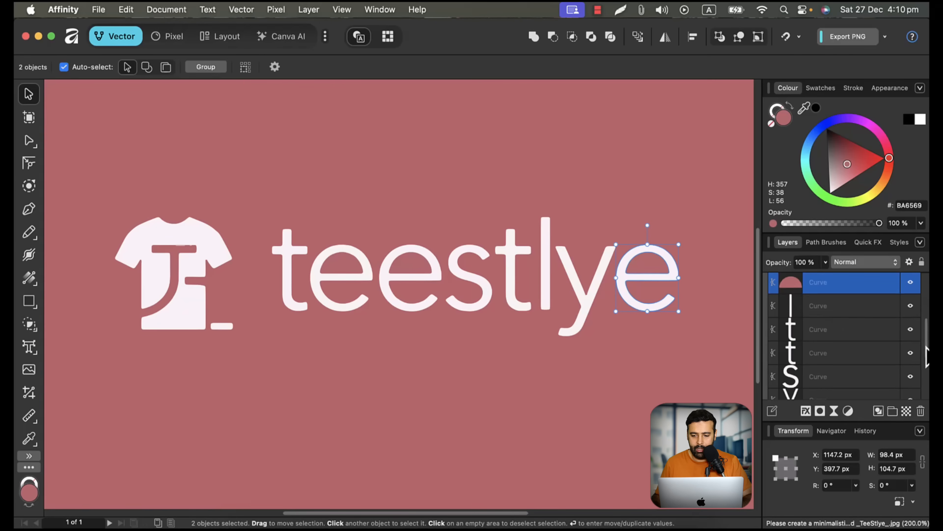
scroll(925, 387, "down", 5)
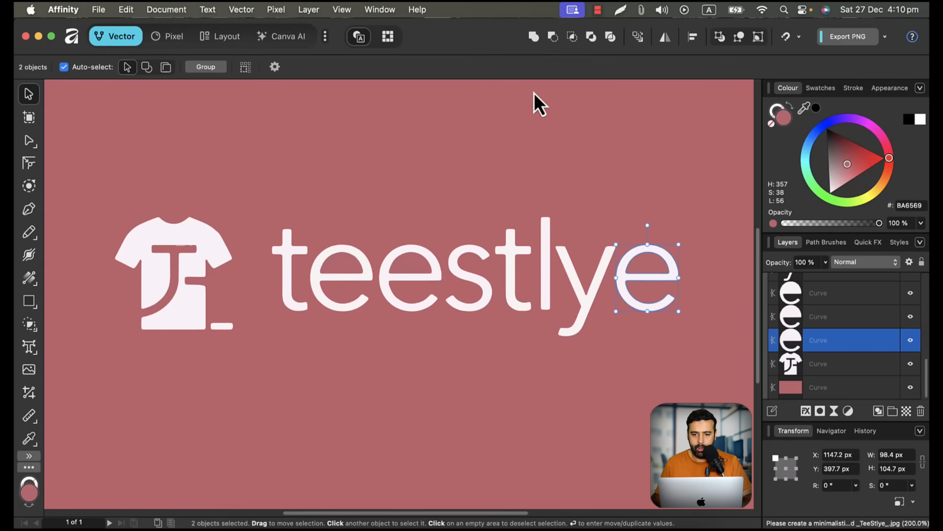
Mark the last e, its inner half-round shape and the Subtract command with red arrows on a screen capture and discard the capture.
key("shift+super+9")
left_click_drag(410, 2, 822, 376)
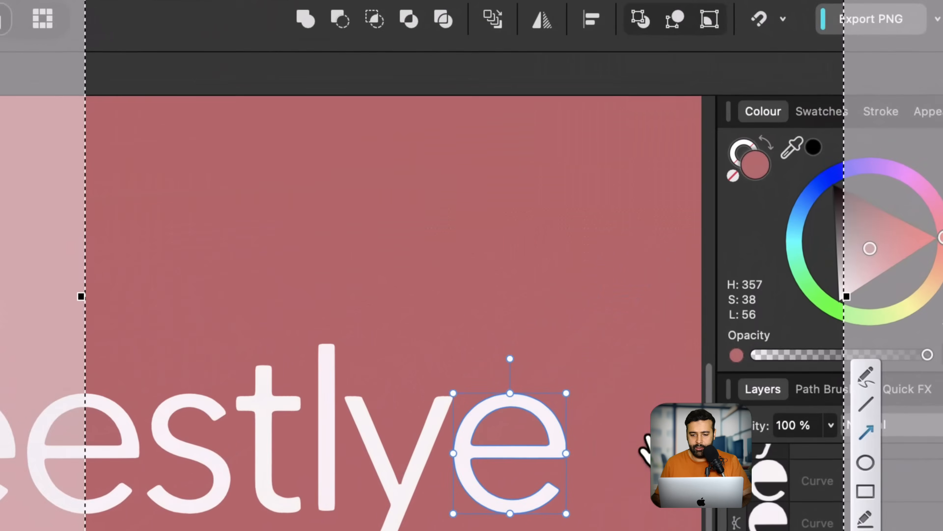
left_click_drag(588, 328, 526, 420)
mouse_move(400, 314)
left_mouse_down()
mouse_move(466, 390)
mouse_move(472, 416)
left_mouse_up()
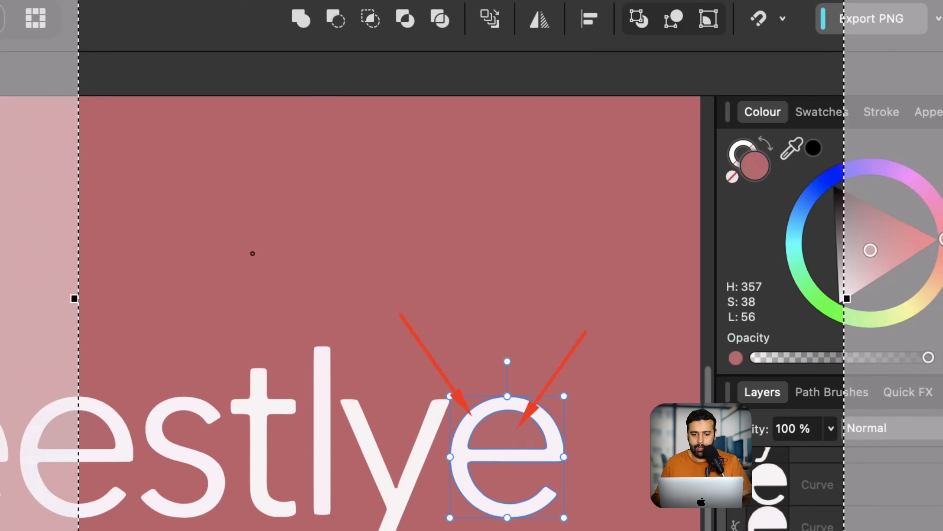
left_click_drag(253, 254, 335, 27)
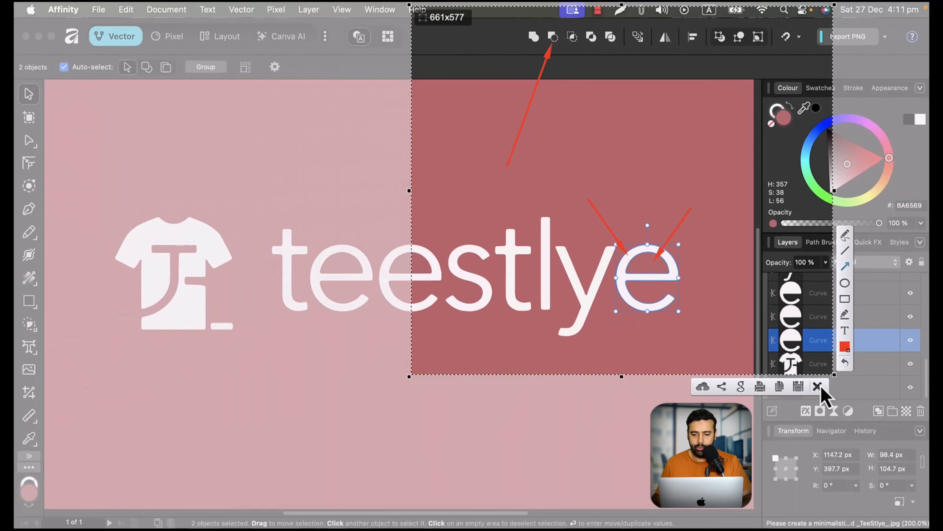
left_click(818, 387)
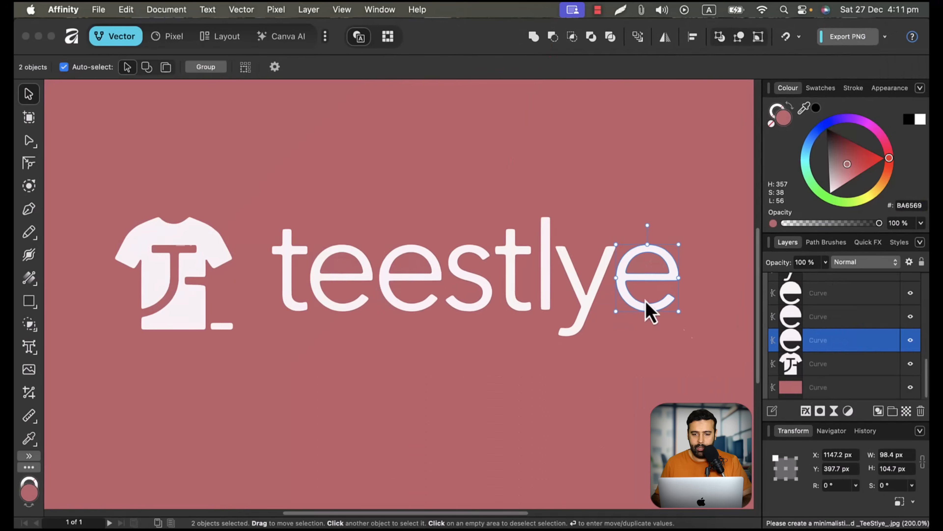
Subtract the half-round shape from the last e and toggle the red background curve off and on to check the cutout.
left_click(554, 38)
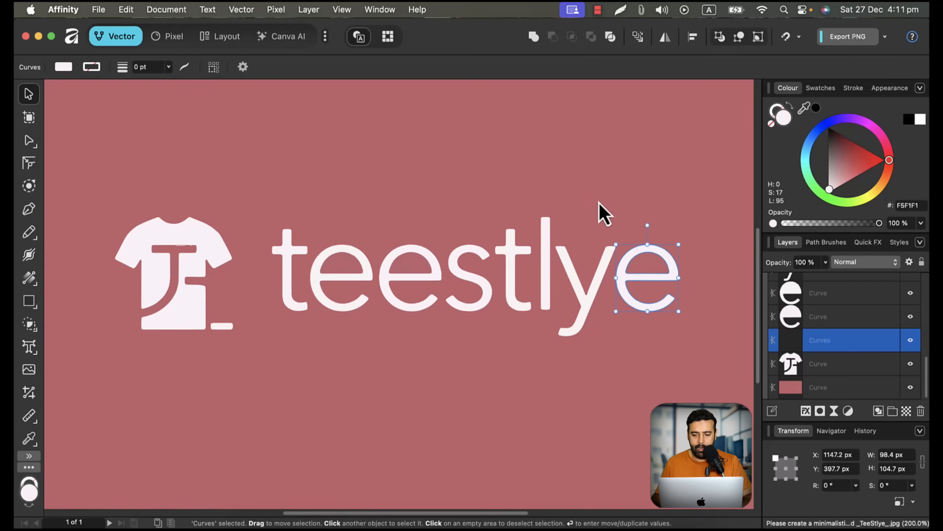
left_click(911, 387)
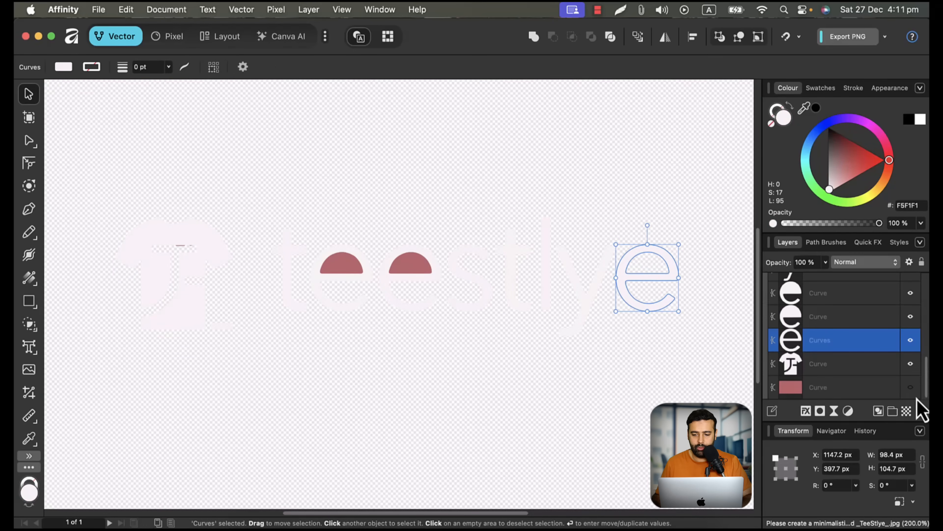
left_click(910, 387)
left_click(653, 373)
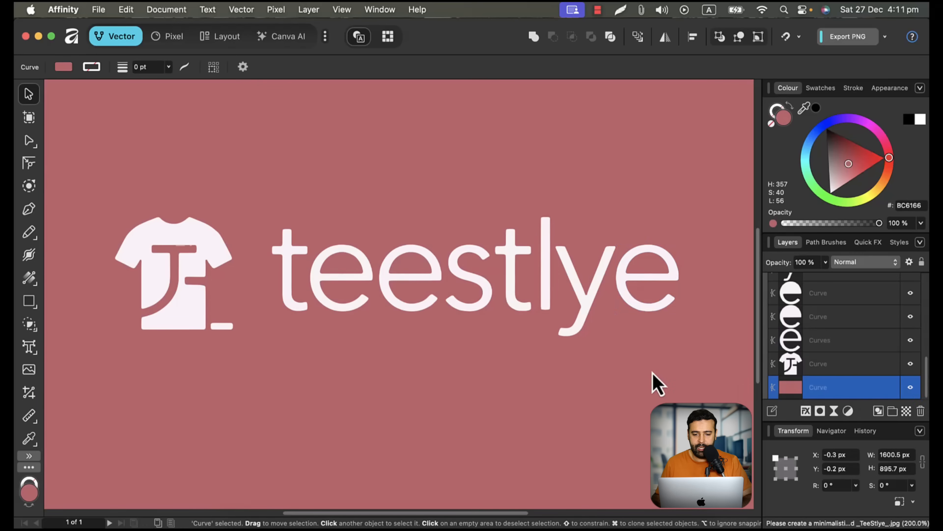
Subtract the red half-round shapes from the second and the first letter e, one pair at a time.
left_click(402, 266)
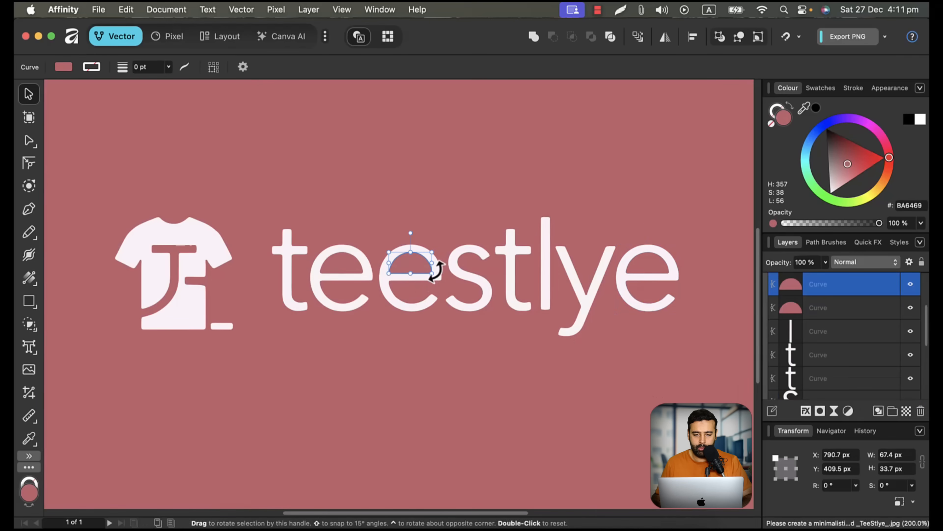
left_click(439, 281, "shift")
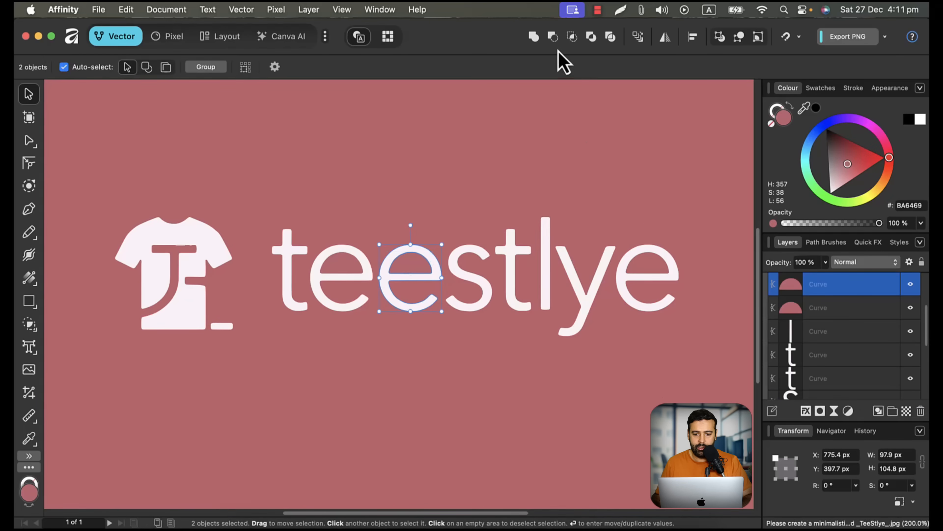
left_click(553, 36)
left_click(347, 267)
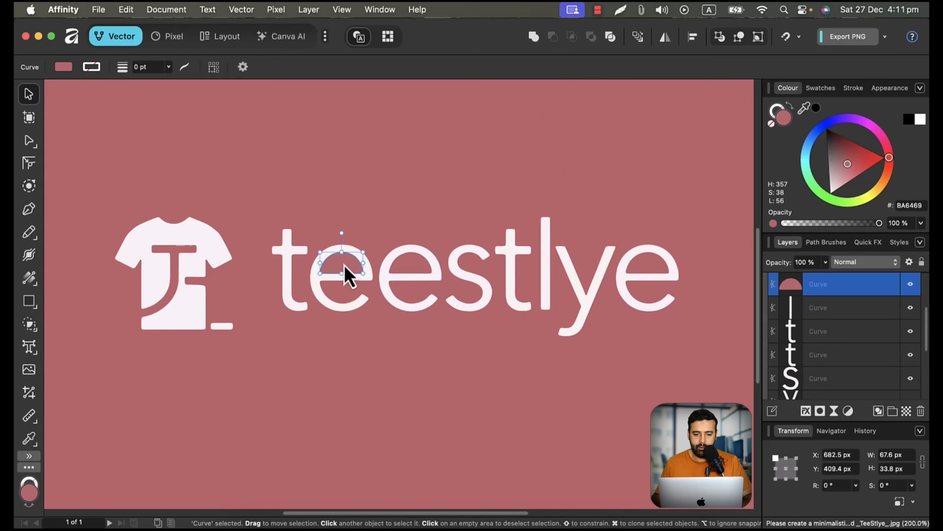
left_click(369, 279, "shift")
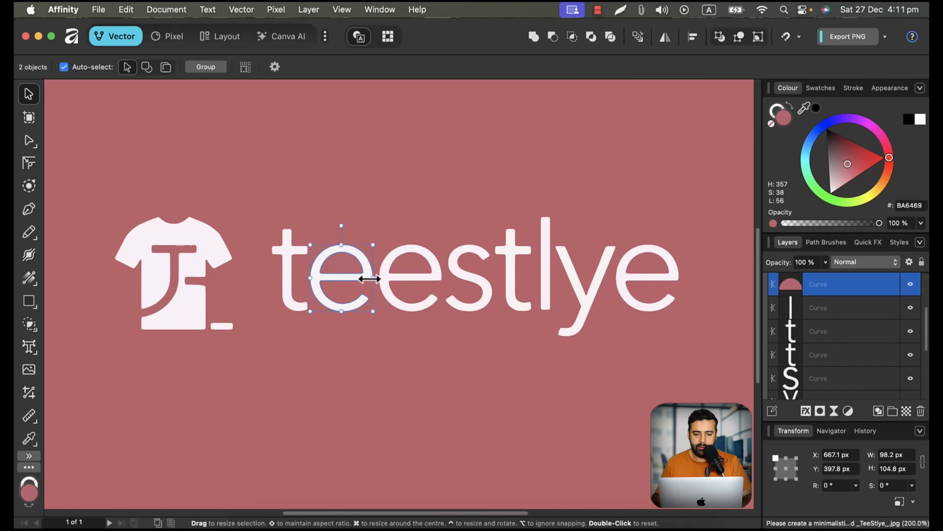
left_click(553, 36)
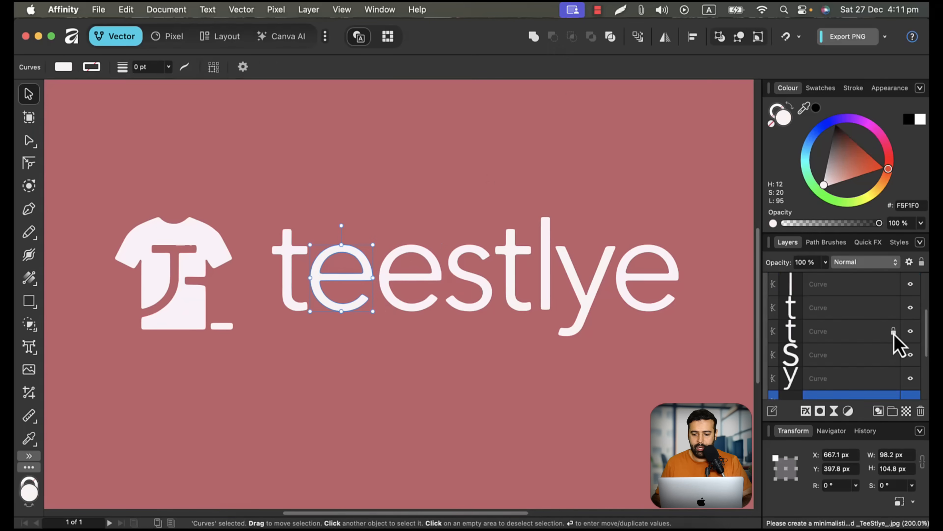
Toggle the full-size red background curve off and on several times to check the cutouts in the three e letters.
scroll(902, 342, "down", 5)
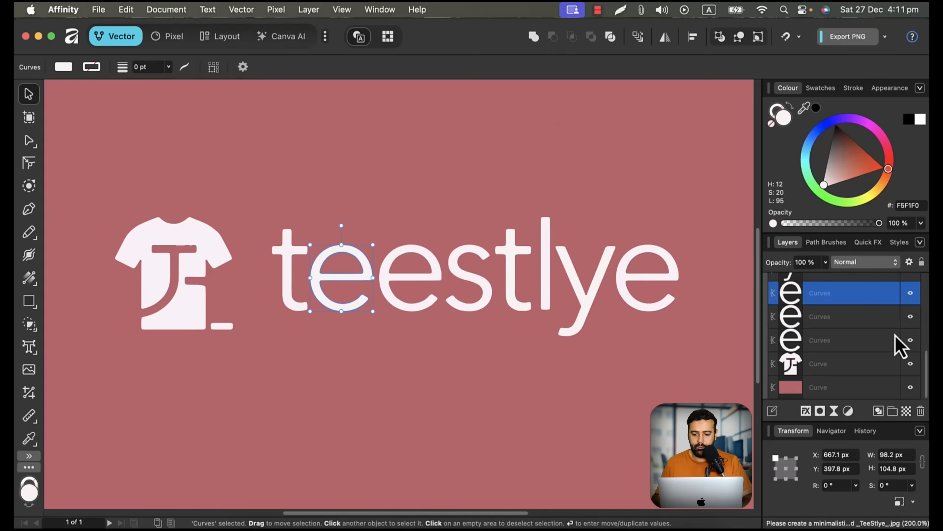
left_click(910, 387)
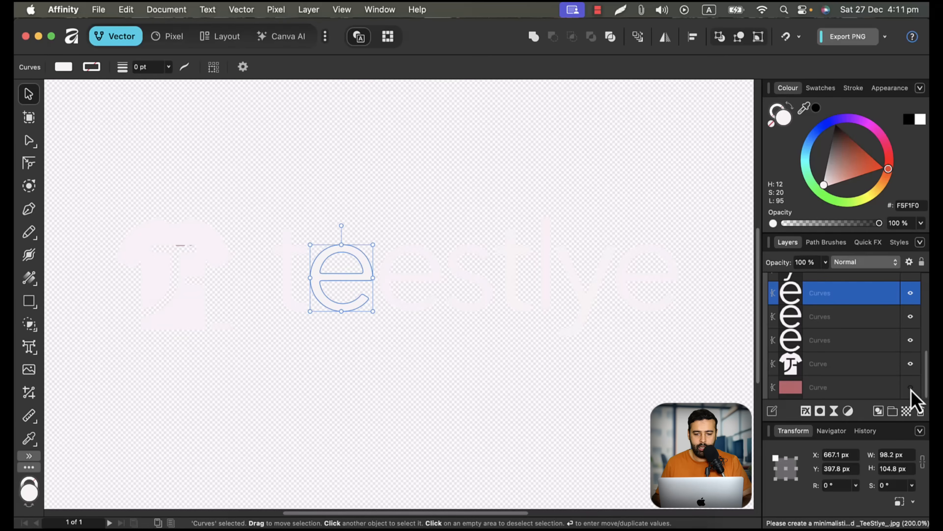
left_click(911, 387)
left_click(910, 387)
left_click(910, 387)
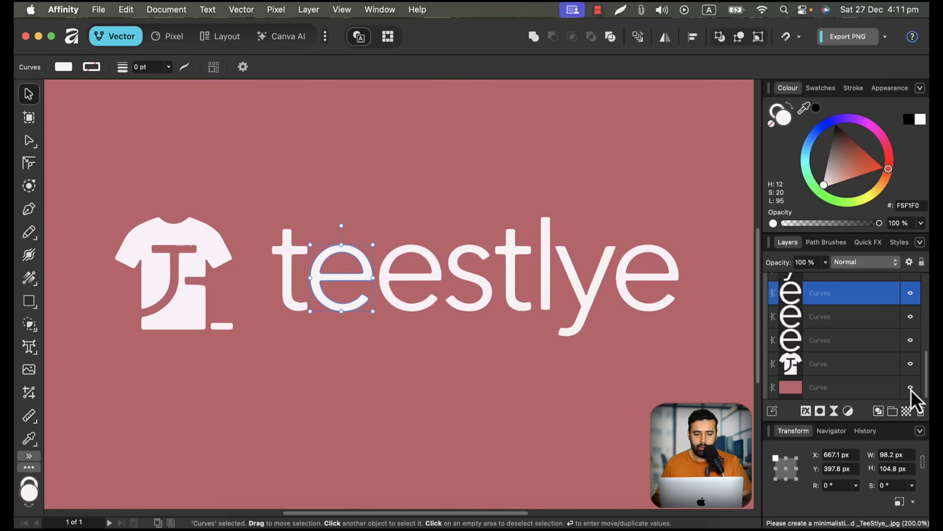
left_click(911, 387)
left_click(911, 387)
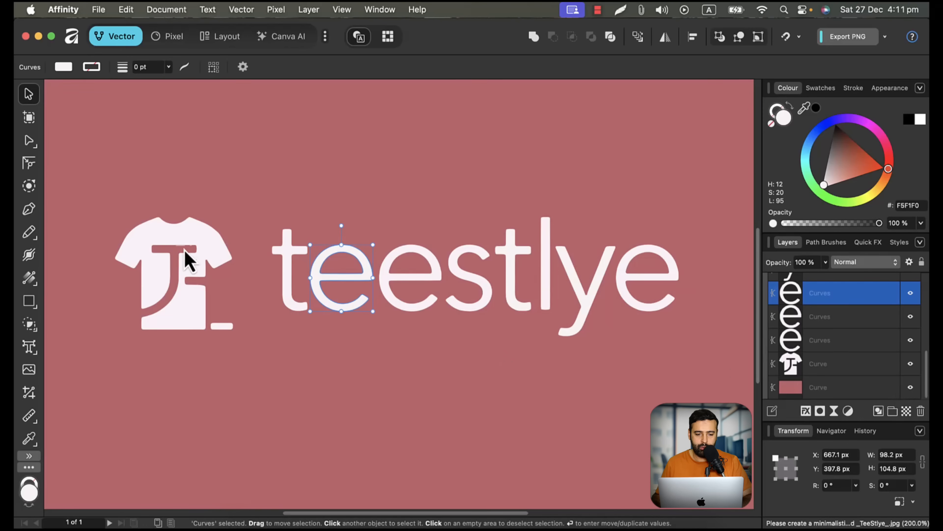
Delete the two small light pink slivers along the upper edge of the T cutout in the T-shirt icon.
left_click(30, 467)
left_click(55, 476)
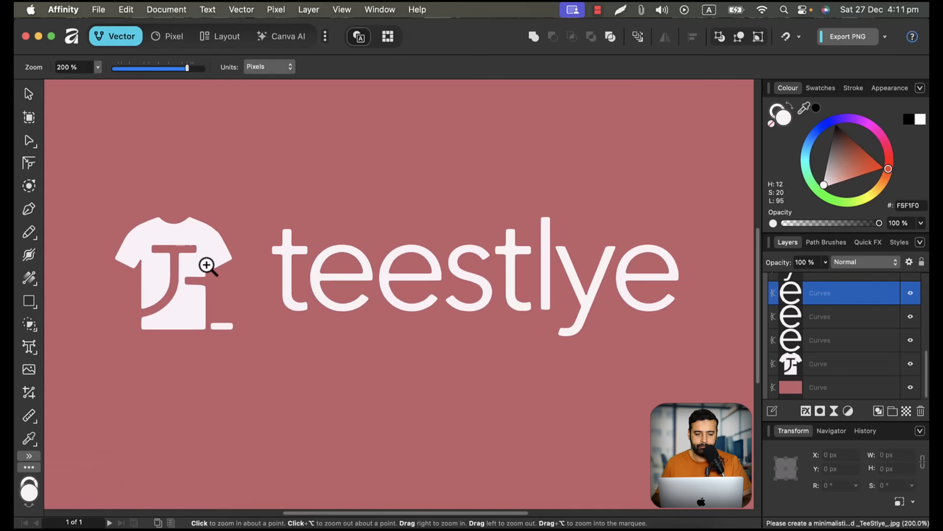
left_click(191, 255)
left_click(190, 254)
left_click(190, 254)
left_click(179, 242)
key("space")
left_click_drag(157, 245, 318, 261)
left_click(253, 238)
key("space")
left_click(321, 255)
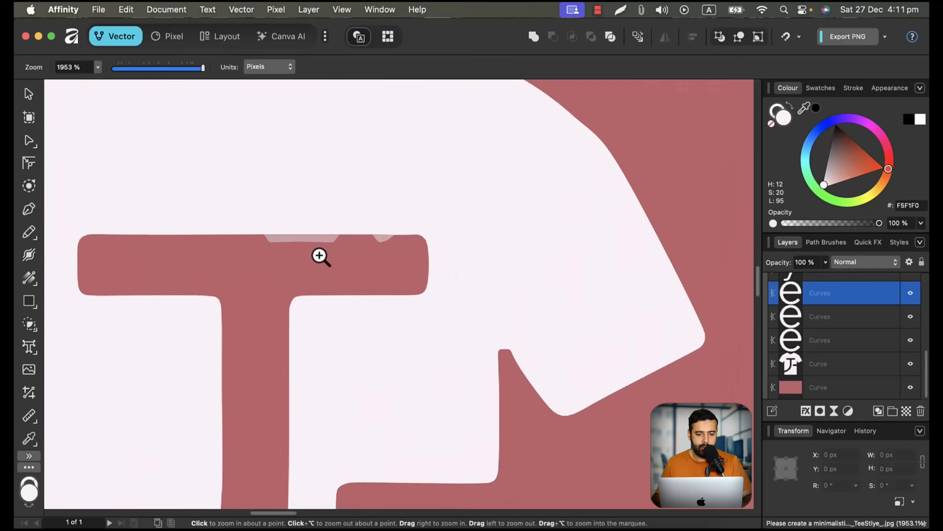
left_click(29, 96)
left_click(293, 234)
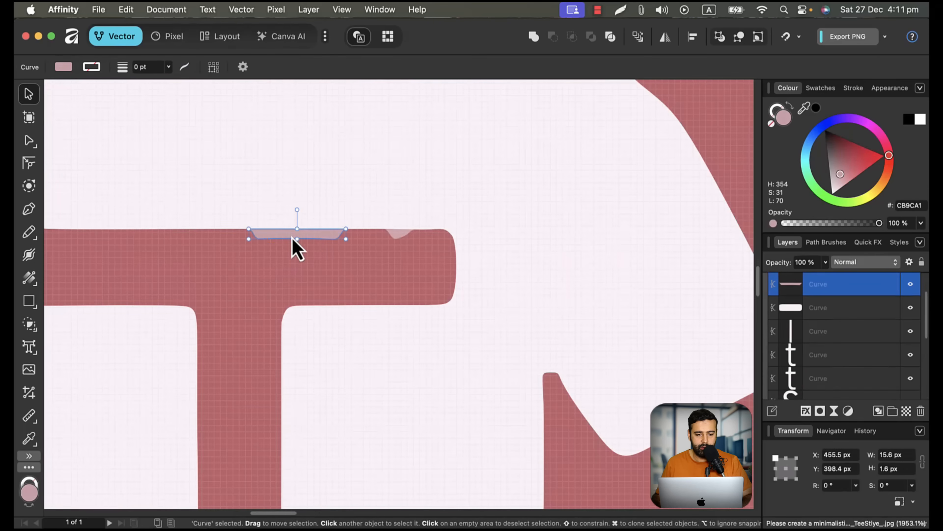
key("super+z")
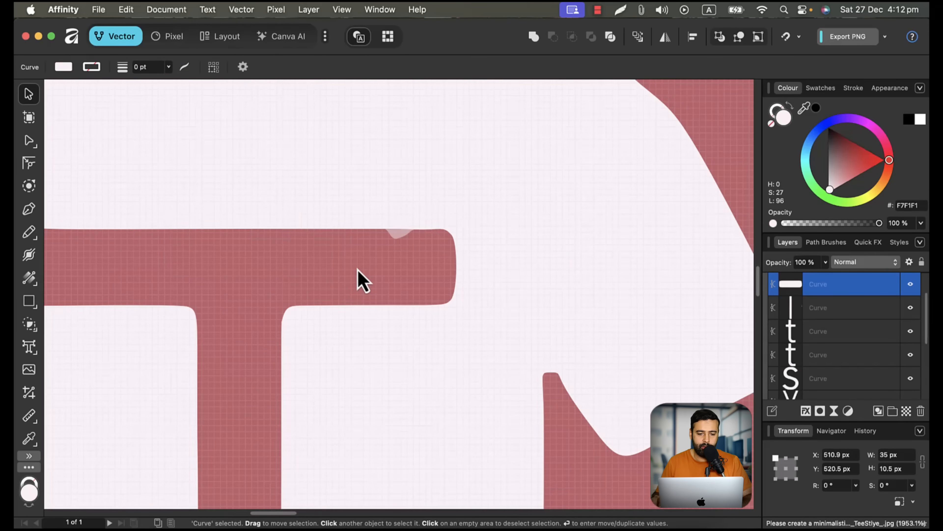
key("super+z")
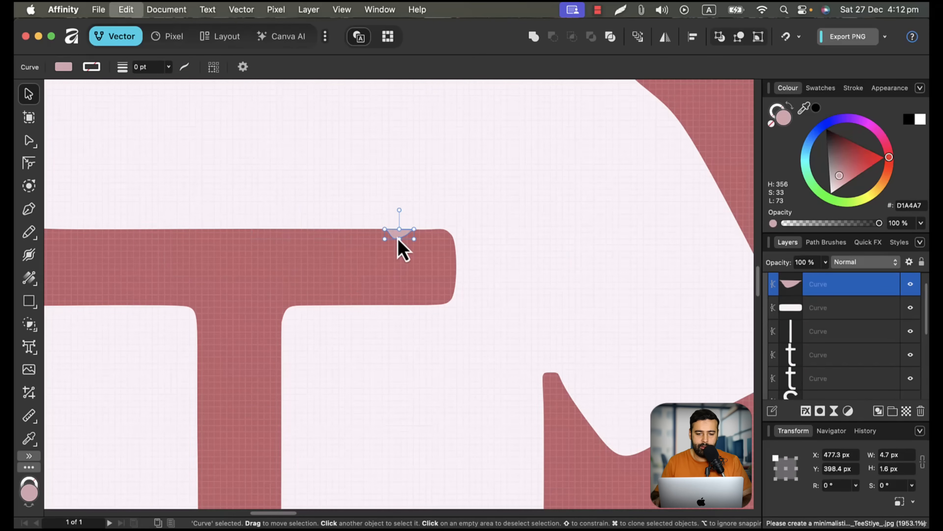
Hide the full-size red background curve, then show it again with its fill set to black (#000000).
left_click(34, 467)
left_click(73, 479)
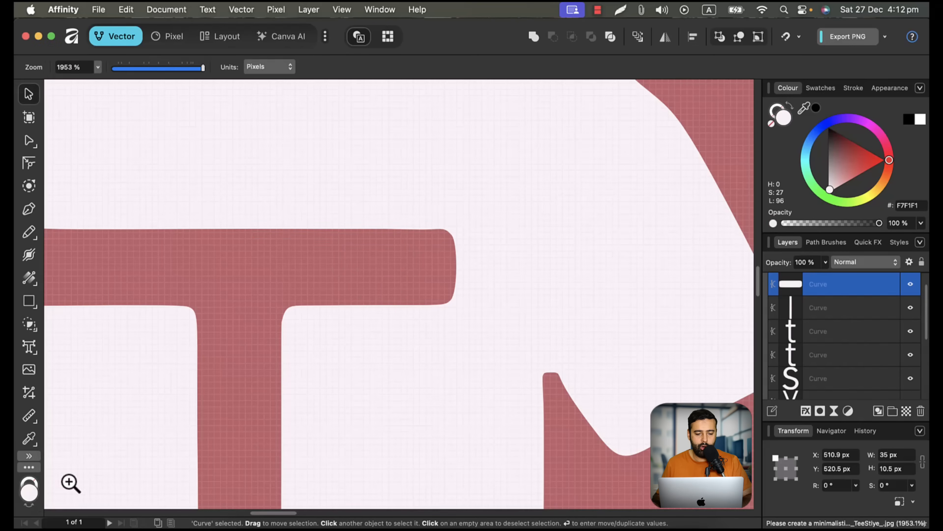
left_click(354, 318, "alt")
left_click(354, 317, "alt")
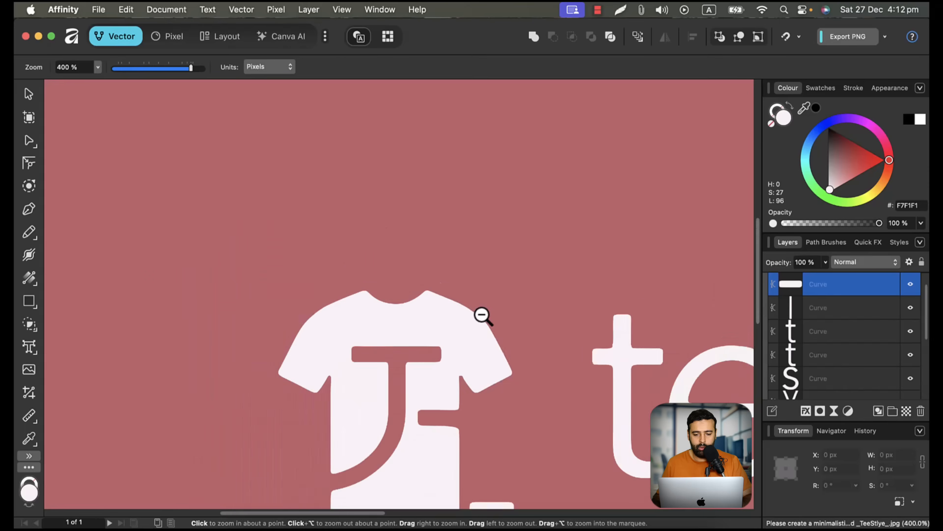
left_click_drag(535, 400, 490, 295)
left_click(491, 295, "alt")
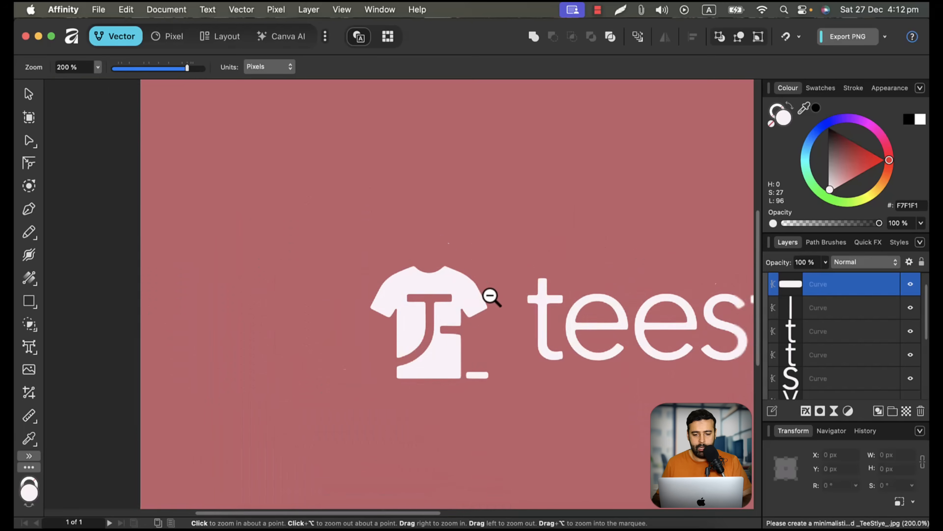
left_click(491, 295, "alt")
left_click_drag(613, 405, 436, 362)
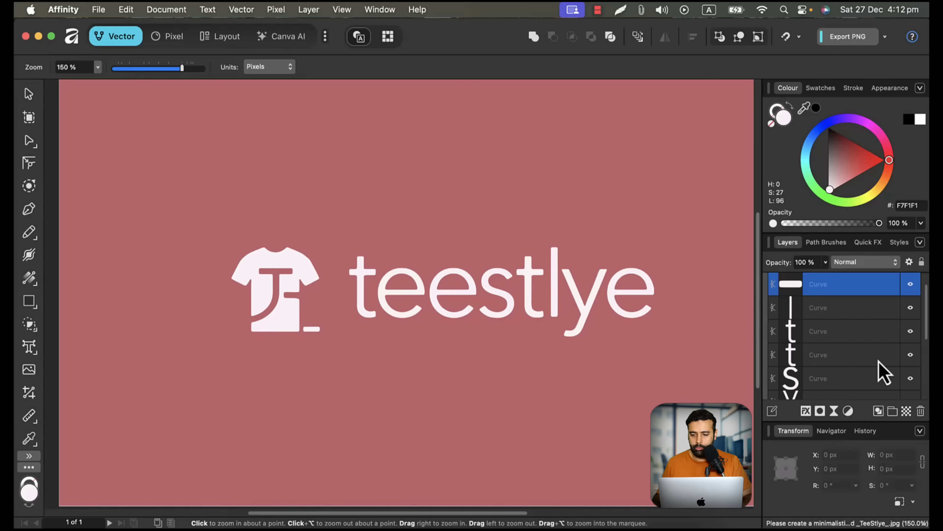
scroll(884, 373, "down", 10)
left_click(910, 388)
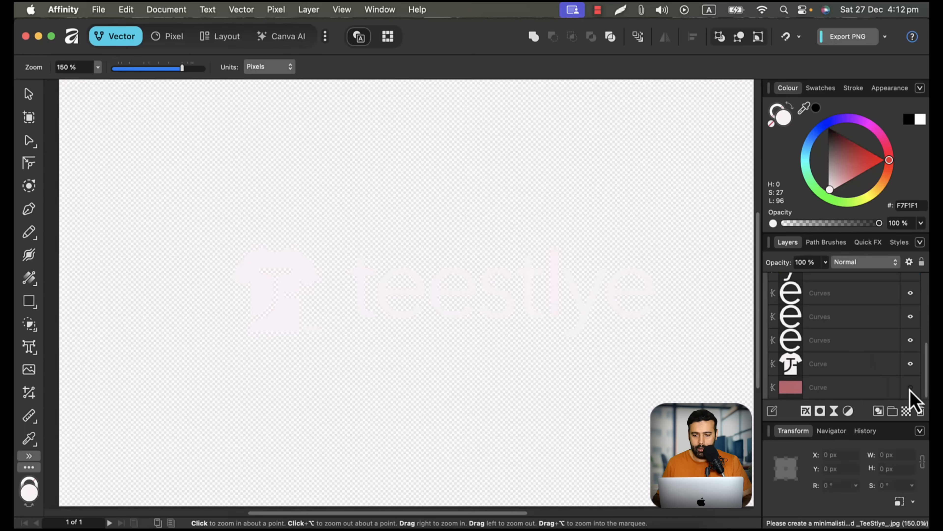
left_click(850, 389)
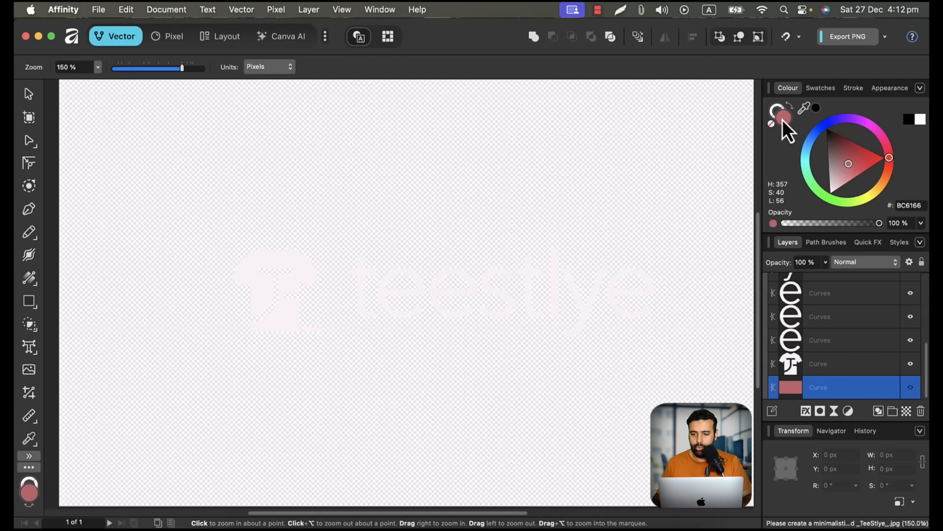
left_click(816, 108)
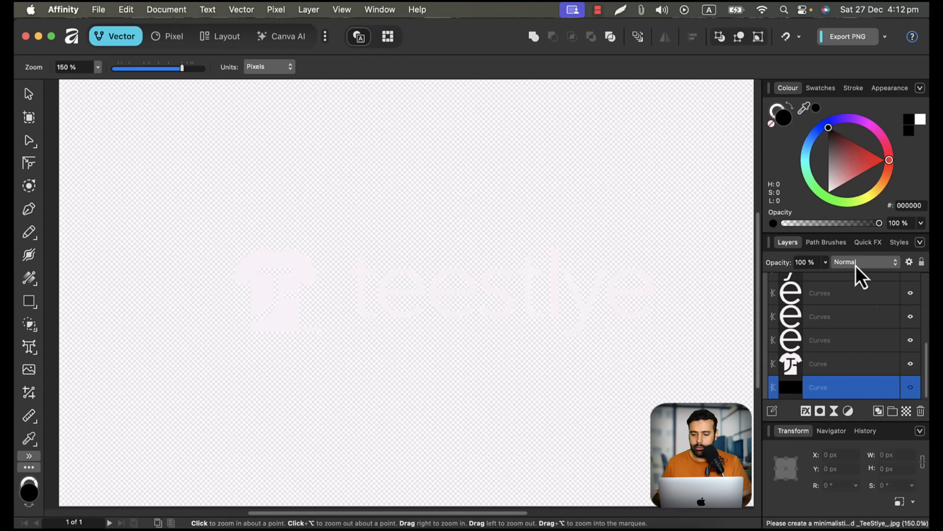
left_click(910, 388)
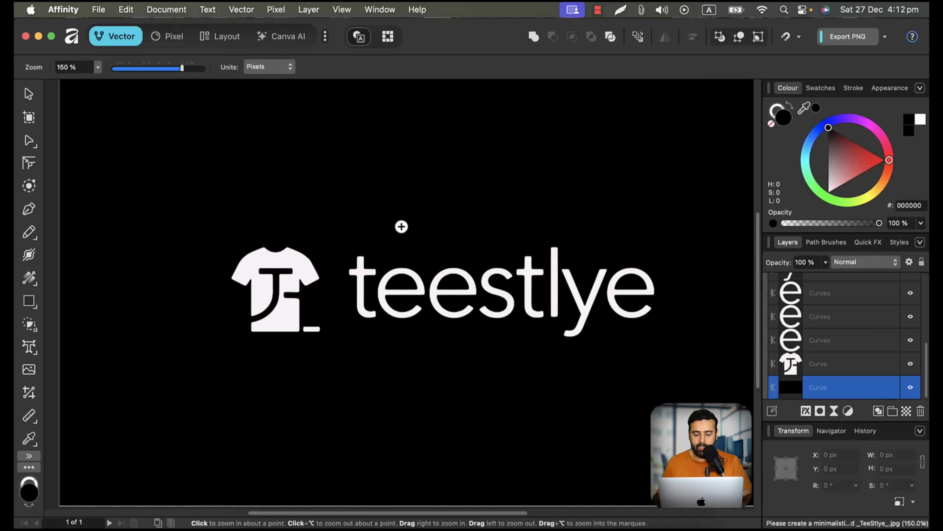
Examine the wordmark's letters up close against the black background to check their edges and cutouts.
left_click(458, 312)
left_click(460, 312)
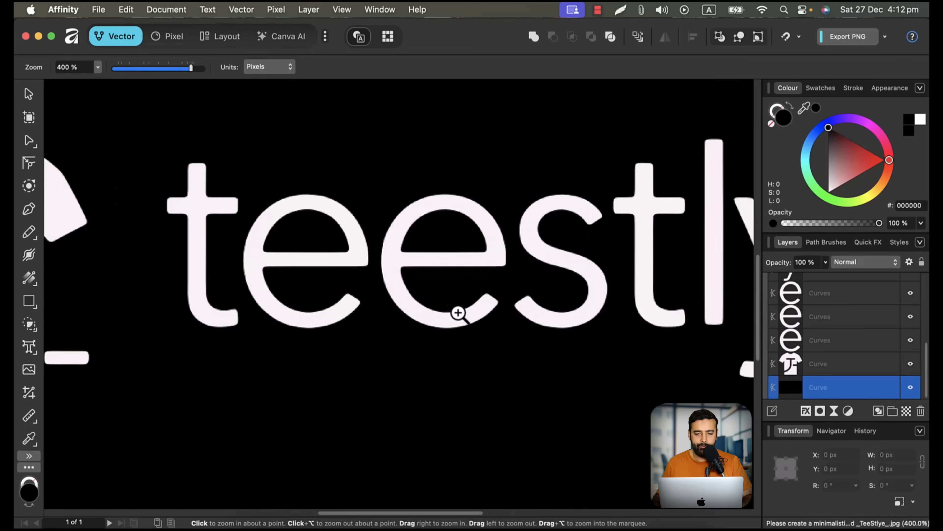
left_click(425, 266)
left_click(426, 264)
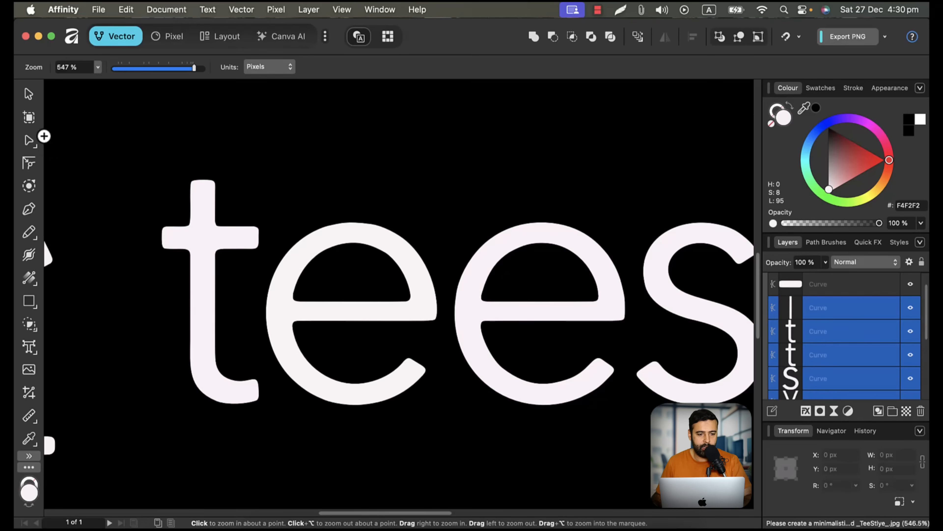
Add the small bar beside the T-shirt icon to the selected logo shapes and set their shared fill to red (#BD3232).
left_click_drag(319, 317, 40, 377)
left_click_drag(281, 392, 310, 373)
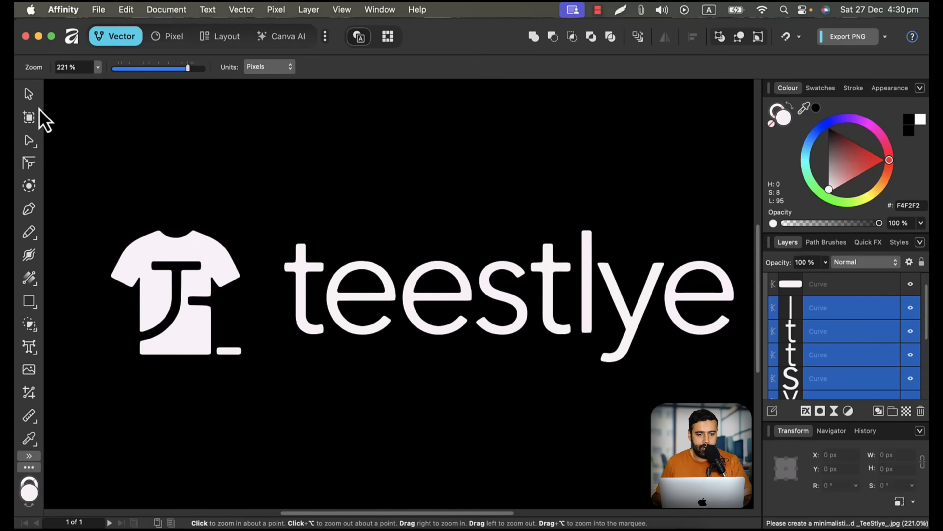
left_click(29, 94)
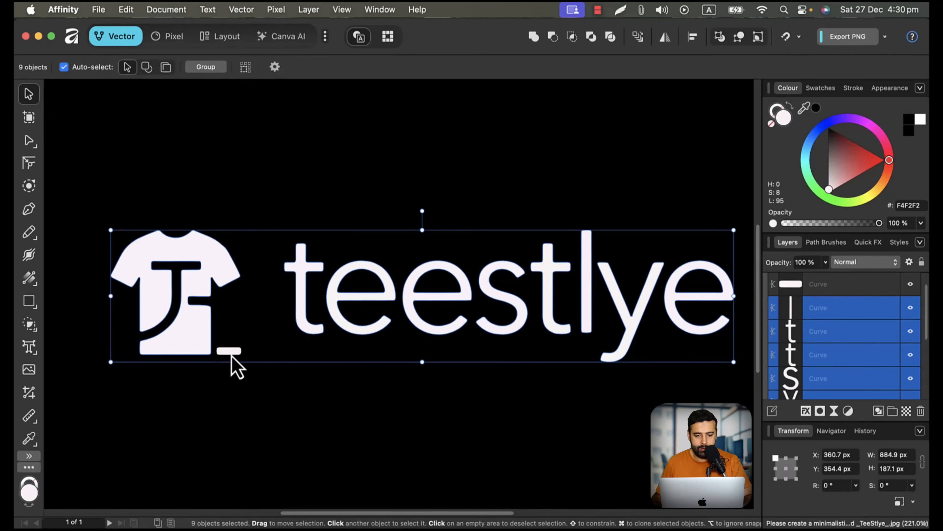
left_click(226, 352, "shift")
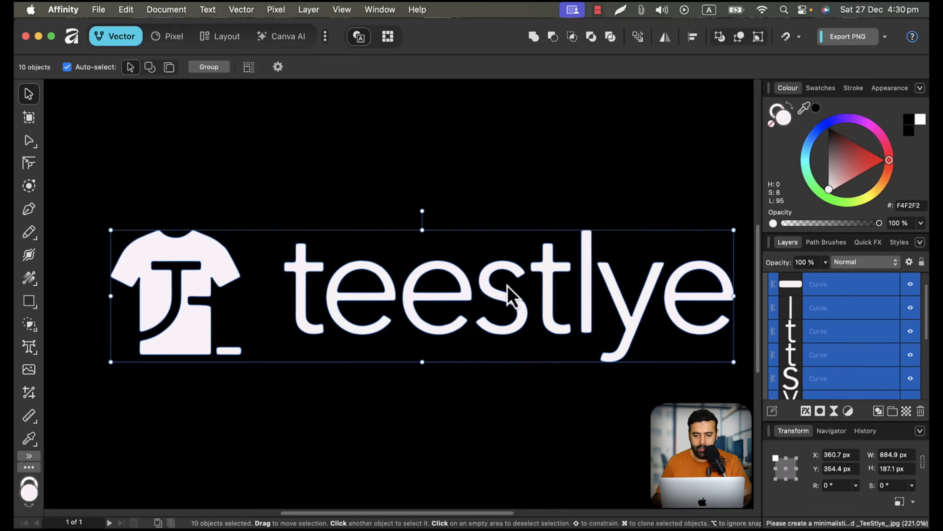
scroll(906, 342, "down", 5)
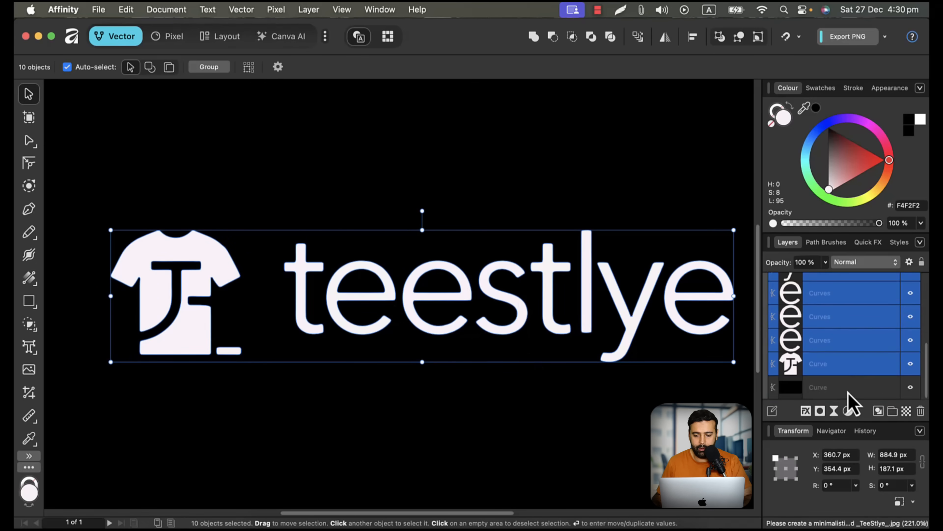
scroll(871, 338, "up", 3)
scroll(871, 338, "up", 3)
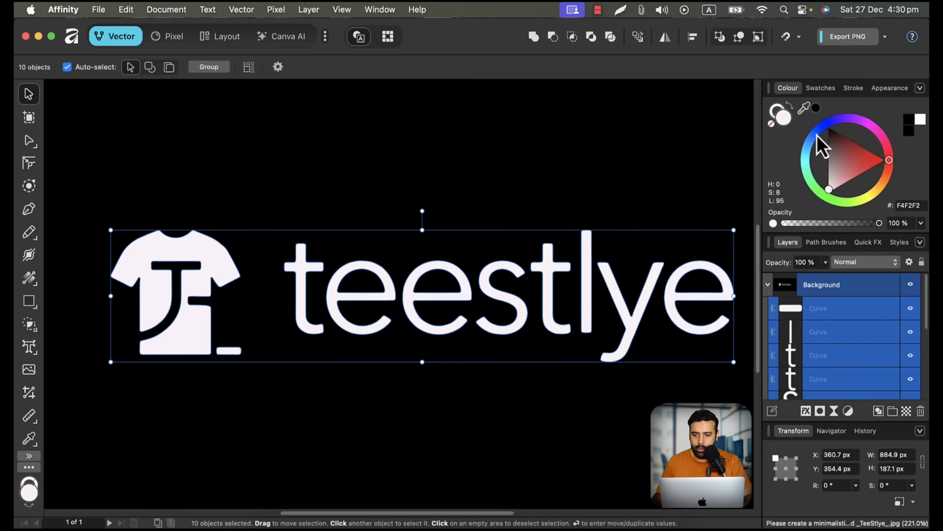
left_click(816, 109)
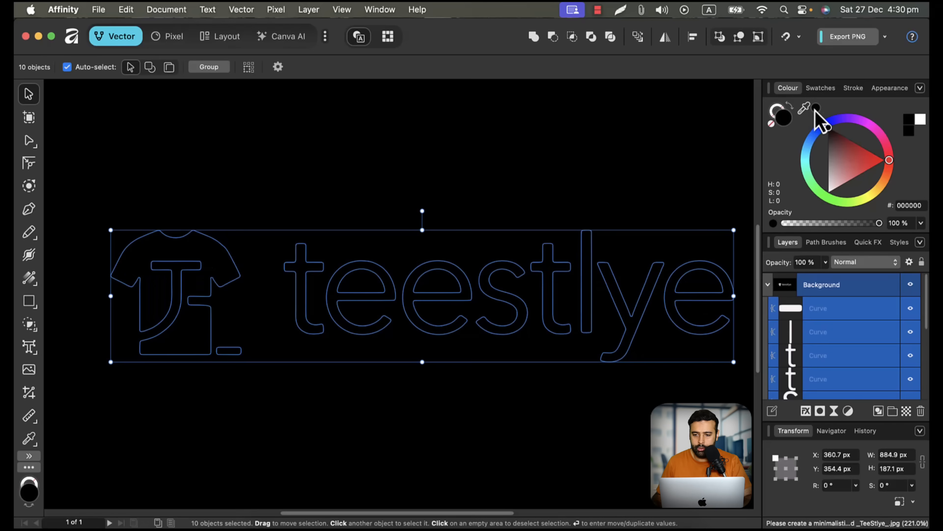
double_click(785, 126)
left_click(357, 329)
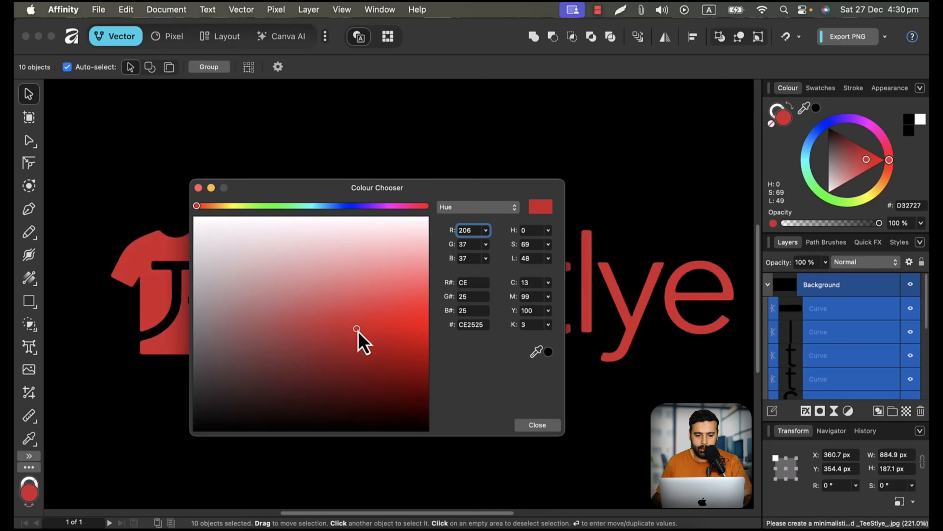
left_click_drag(336, 195, 334, 149)
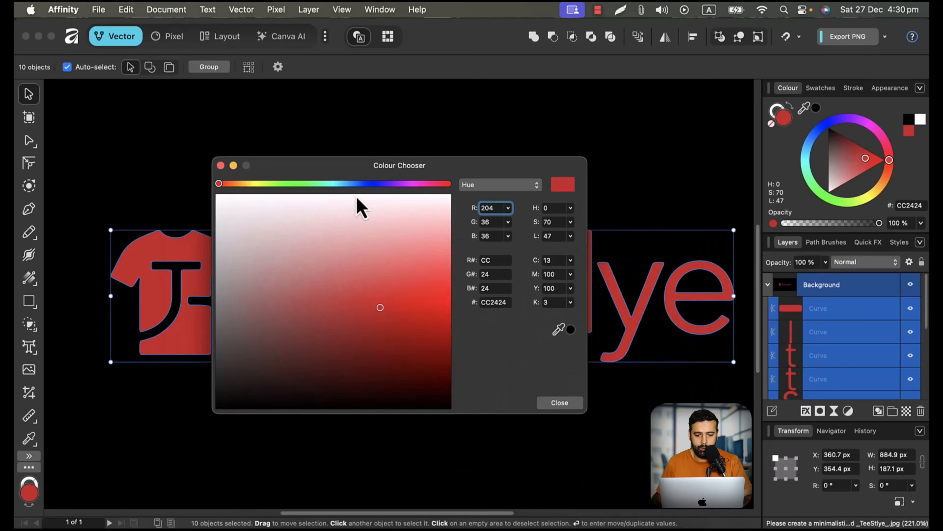
left_click(352, 308)
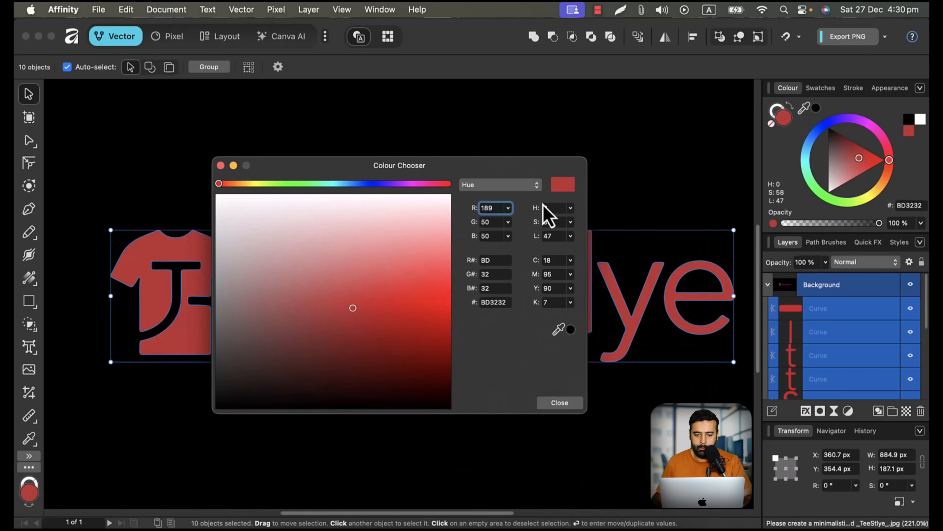
left_click(560, 404)
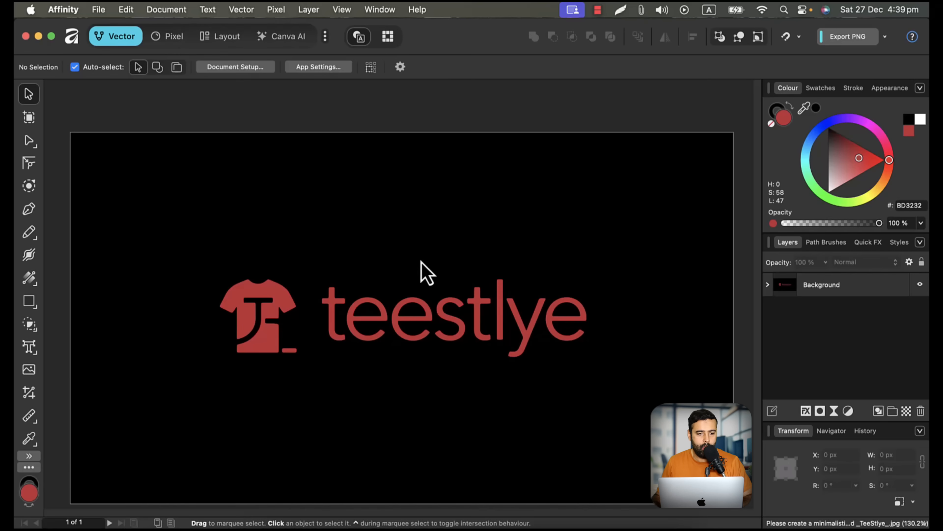
Insert a second artboard of 1600 × 896 px beside the existing logo page.
left_click(29, 118)
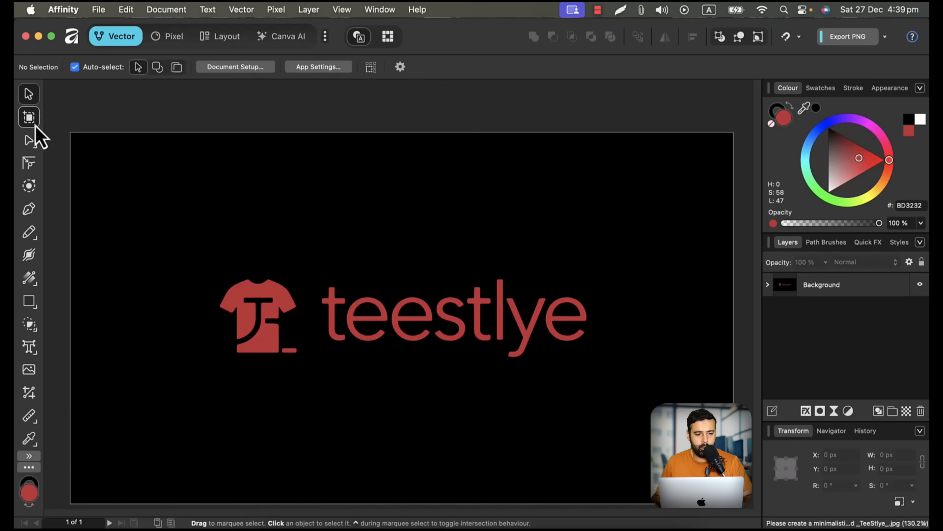
left_click(745, 319)
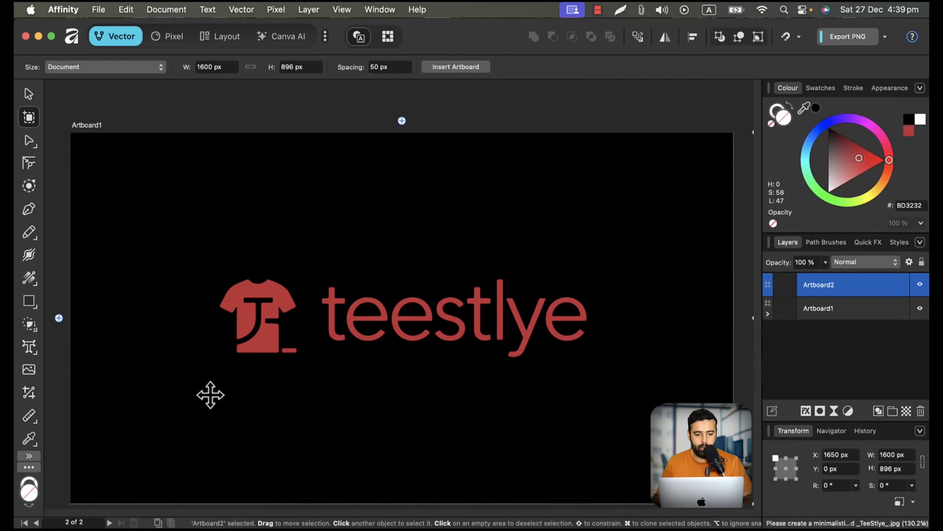
key("z")
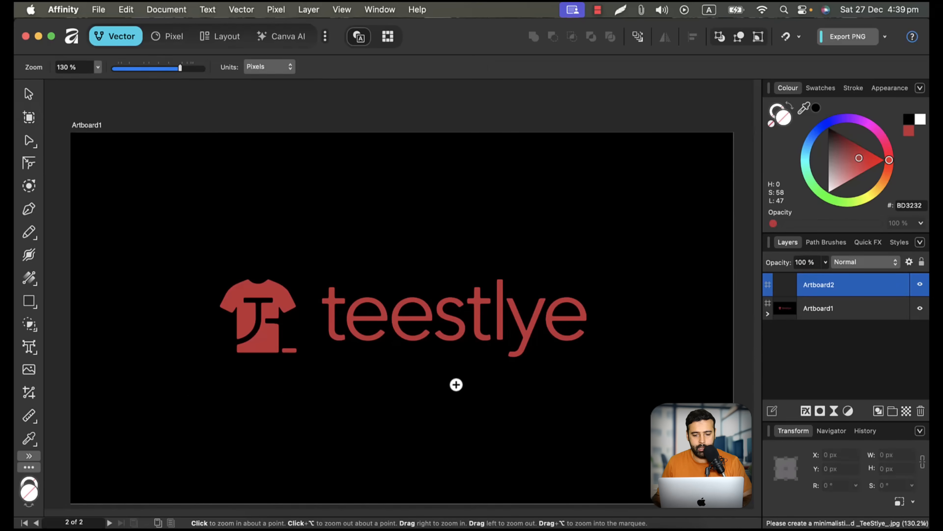
left_click_drag(510, 379, 344, 379)
key("space")
left_click_drag(522, 399, 336, 355)
key("space")
left_click_drag(564, 336, 665, 349)
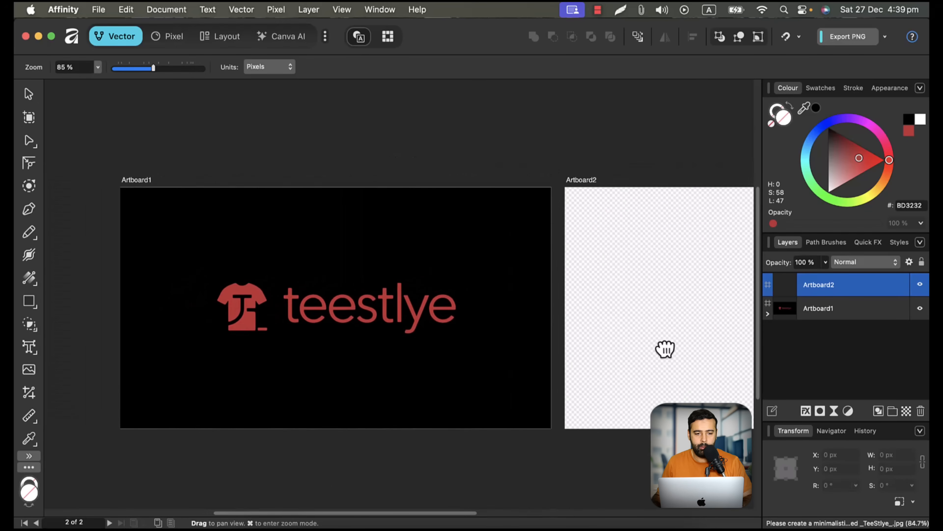
left_click(29, 95)
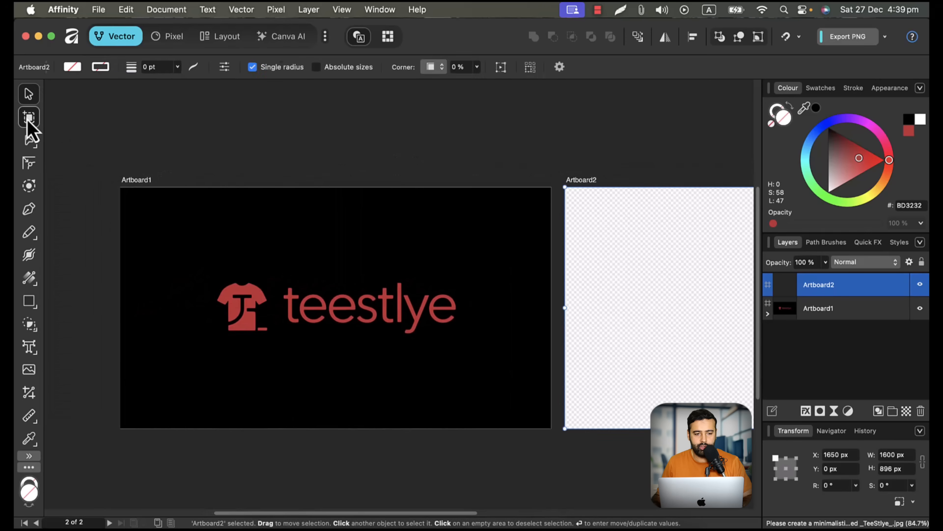
left_click(29, 117)
left_click(29, 93)
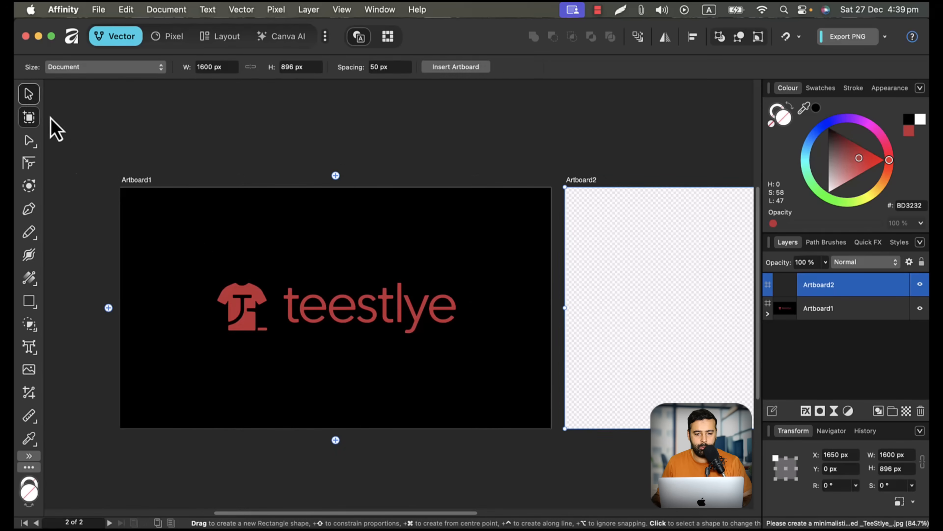
left_click(282, 255)
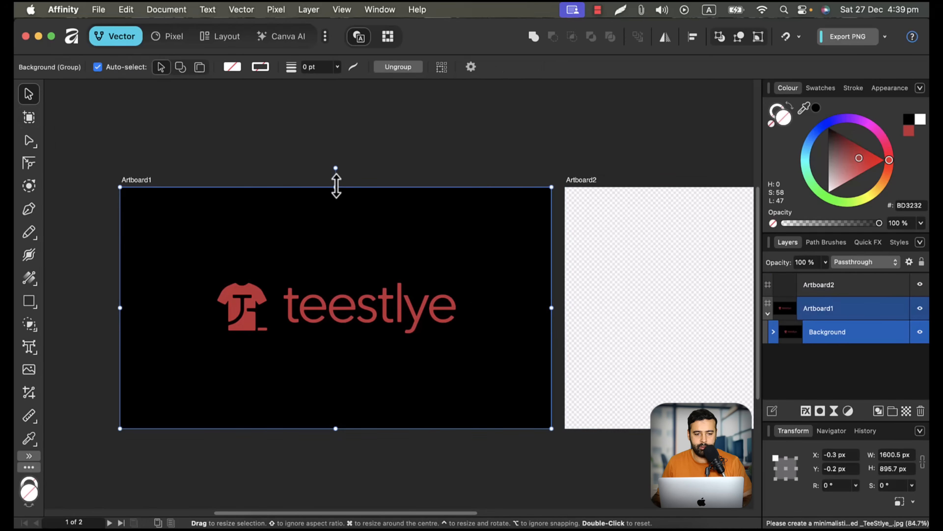
left_click_drag(336, 186, 331, 227)
key("super+z")
Shrink Artboard1 from all four sides to fit tightly around the logo, about 963 × 264 px.
left_click(139, 180)
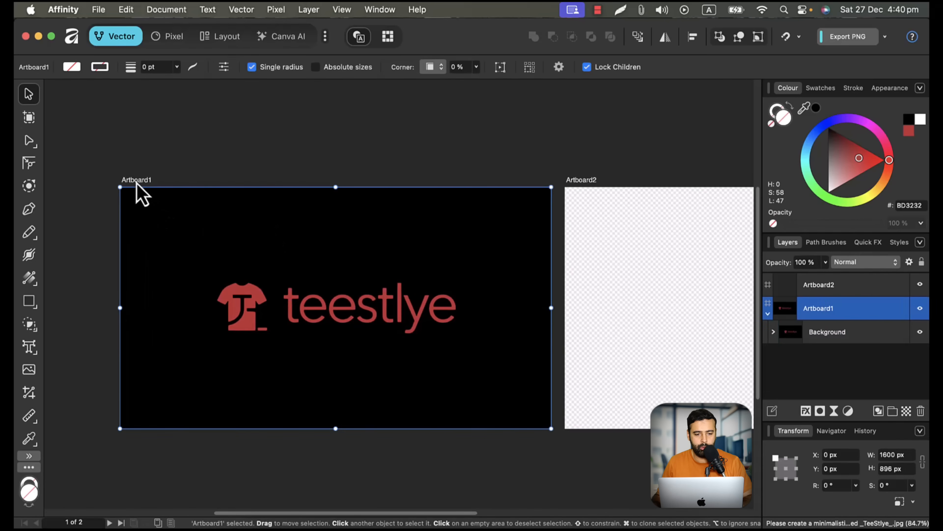
left_click_drag(336, 187, 330, 271)
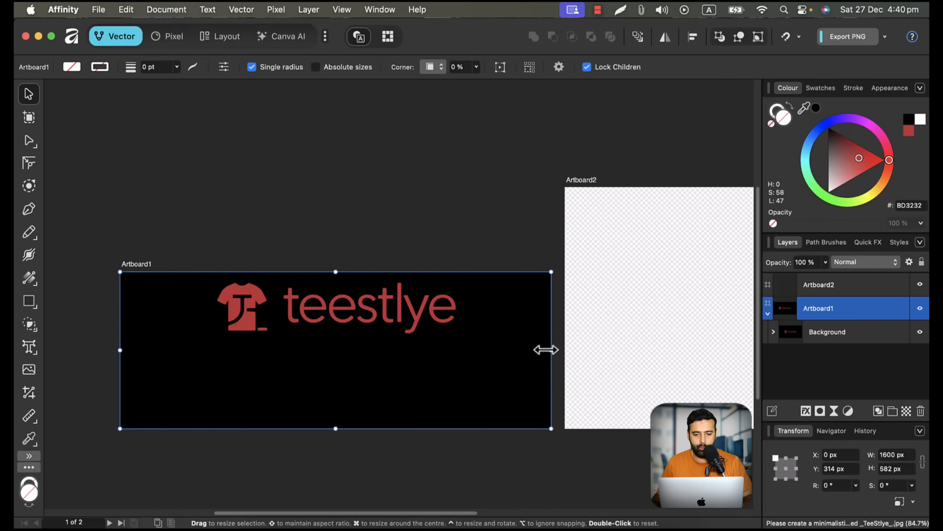
left_click_drag(552, 350, 462, 346)
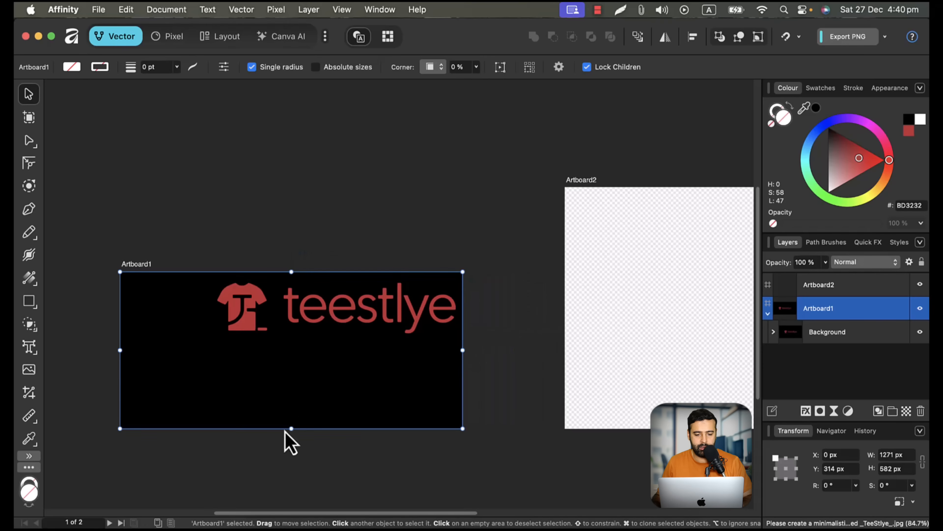
left_click_drag(287, 428, 292, 343)
left_click_drag(120, 308, 203, 308)
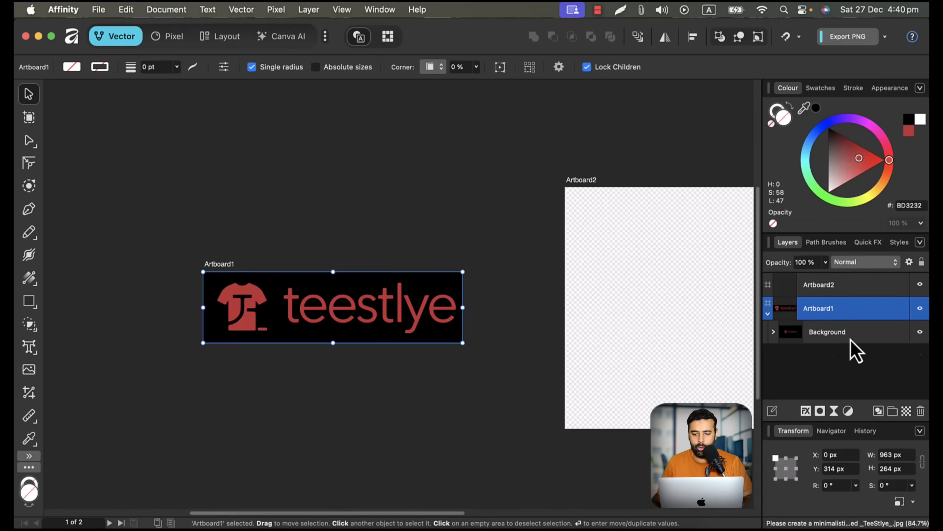
Hide the black background curve inside Artboard1's Background group and deselect everything.
left_click(774, 332)
scroll(902, 333, "down", 5)
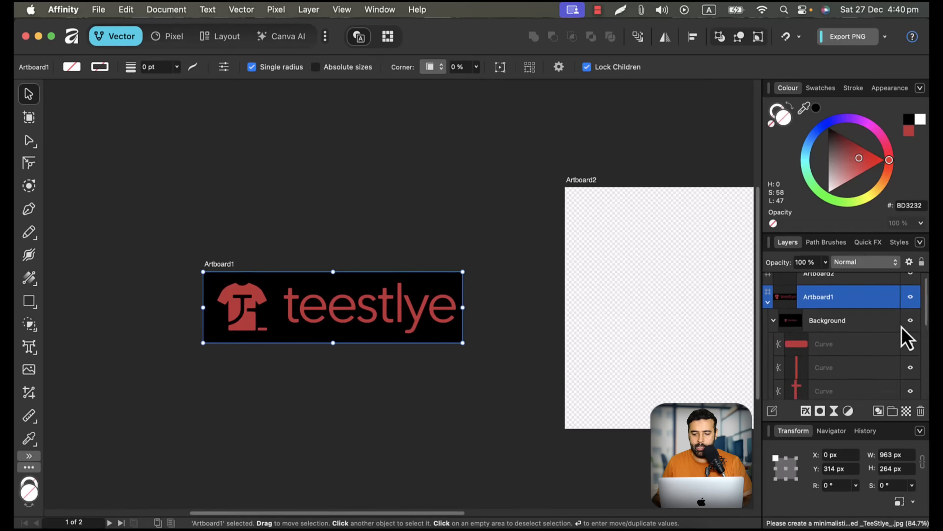
left_click(910, 387)
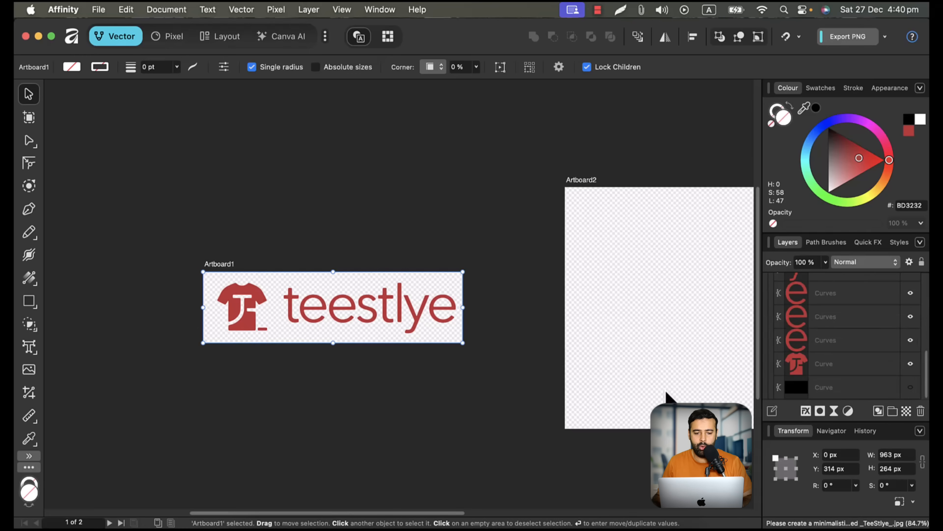
left_click(392, 358)
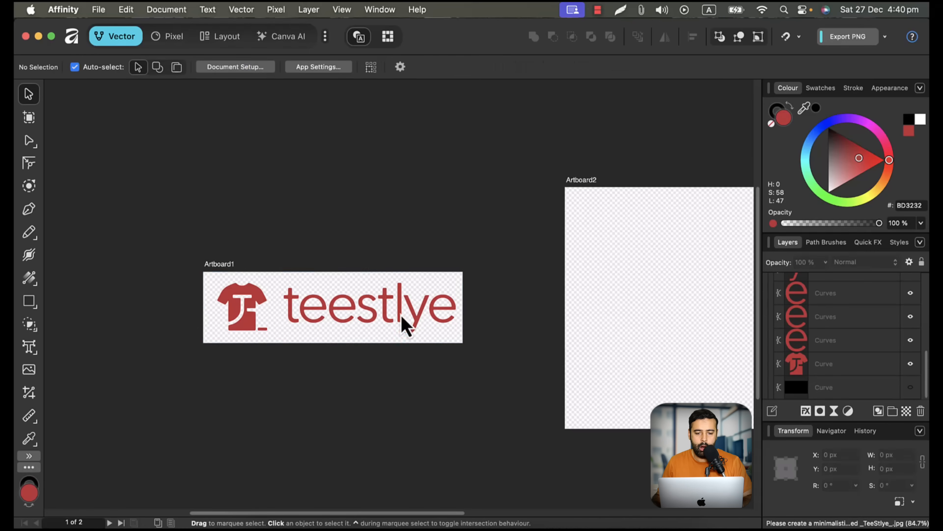
Set up a PNG export of Artboard1 with a width of 1000 px and the aspect ratio locked.
left_click(99, 10)
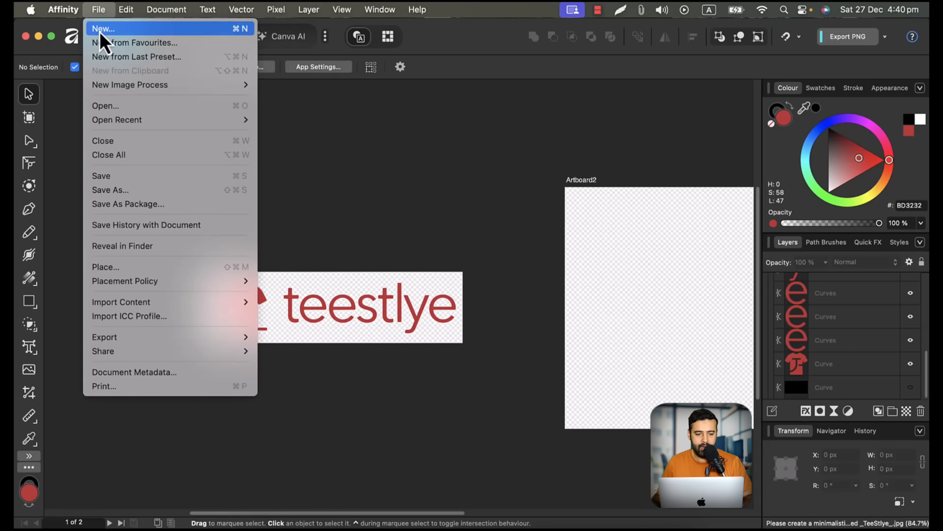
mouse_move(148, 342)
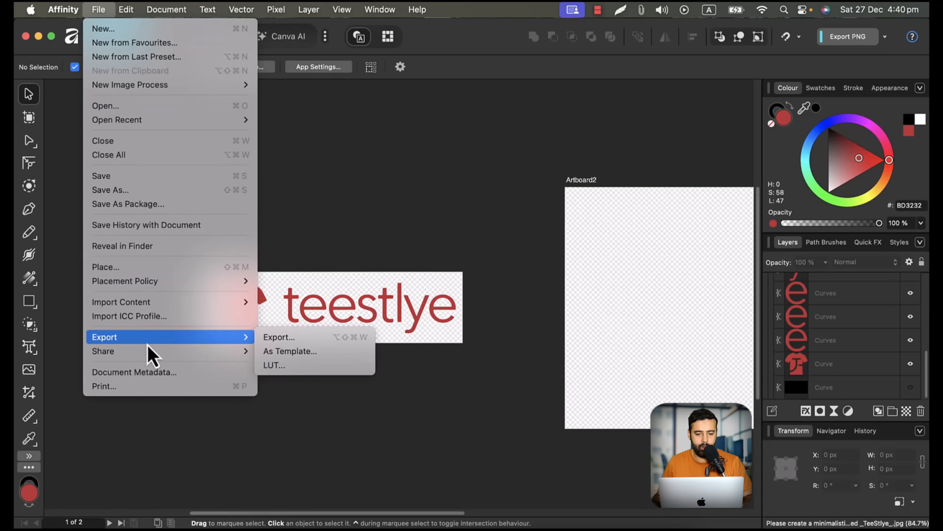
left_click(345, 342)
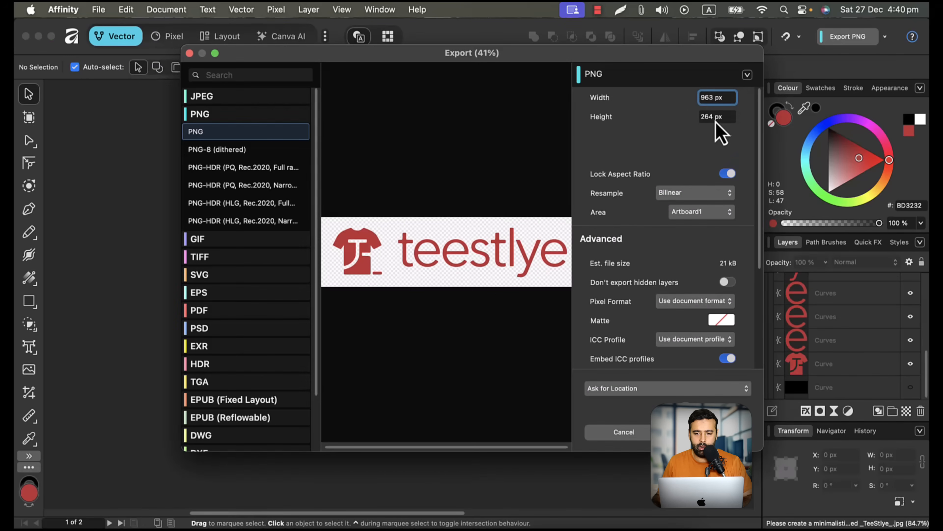
left_click(696, 97)
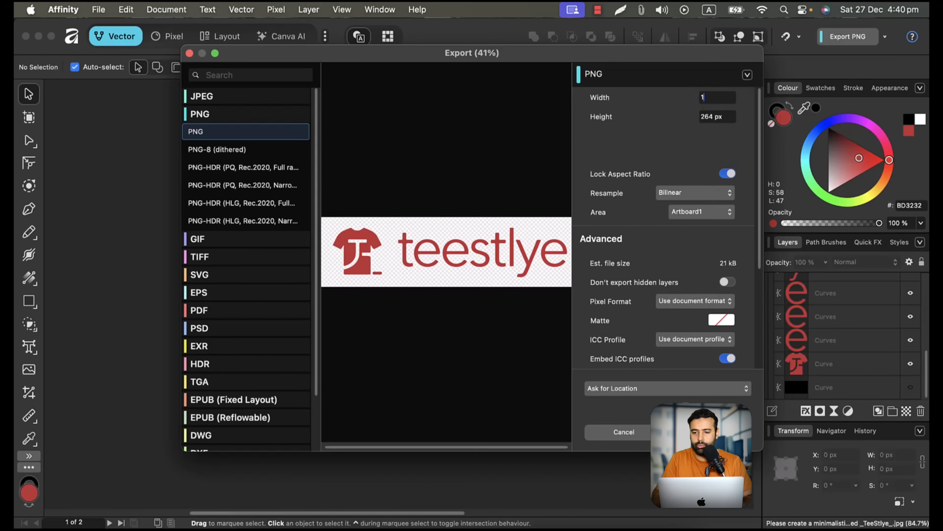
key("Tab")
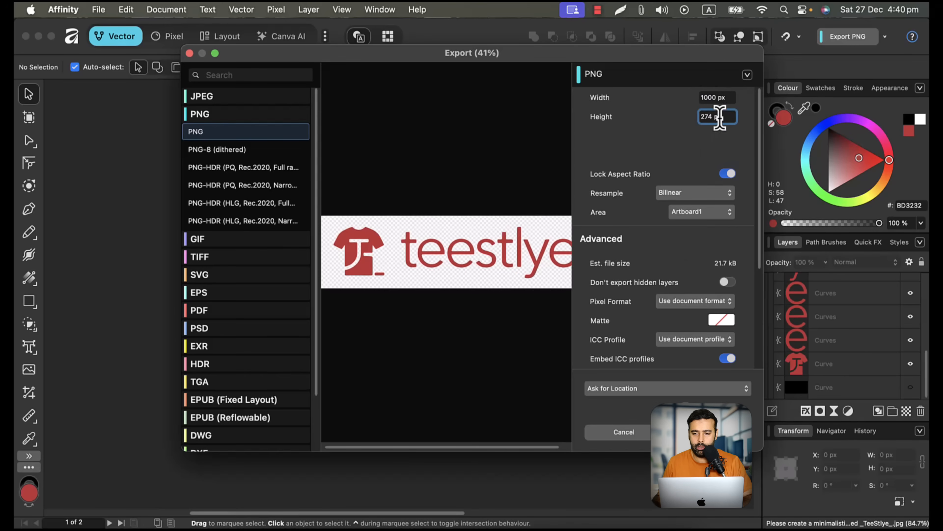
left_click(706, 101)
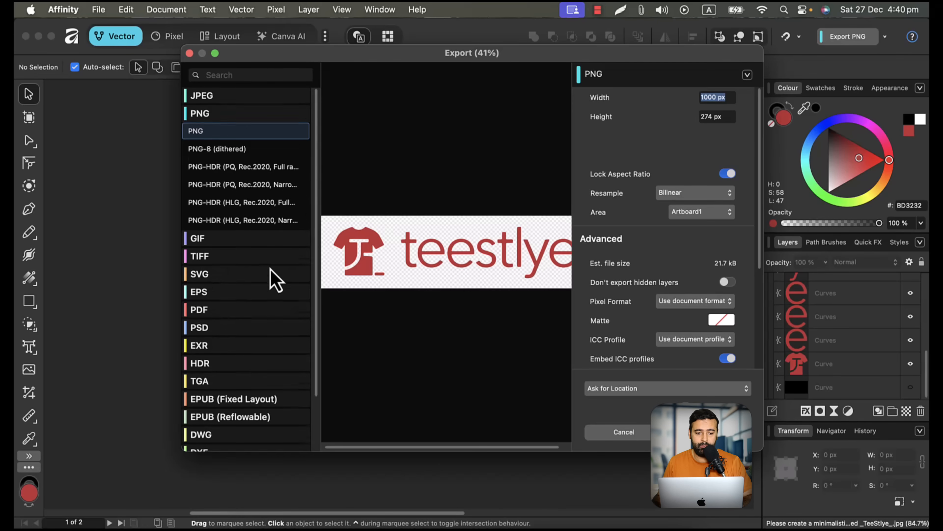
scroll(269, 268, "down", 2)
scroll(270, 268, "up", 2)
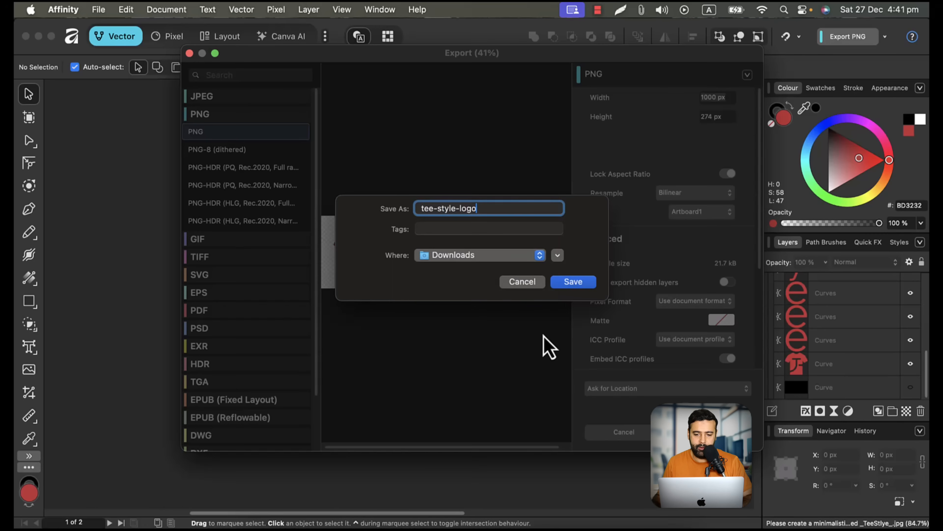
Save the exported PNG as tee-style-logo on the Desktop.
left_click(539, 256)
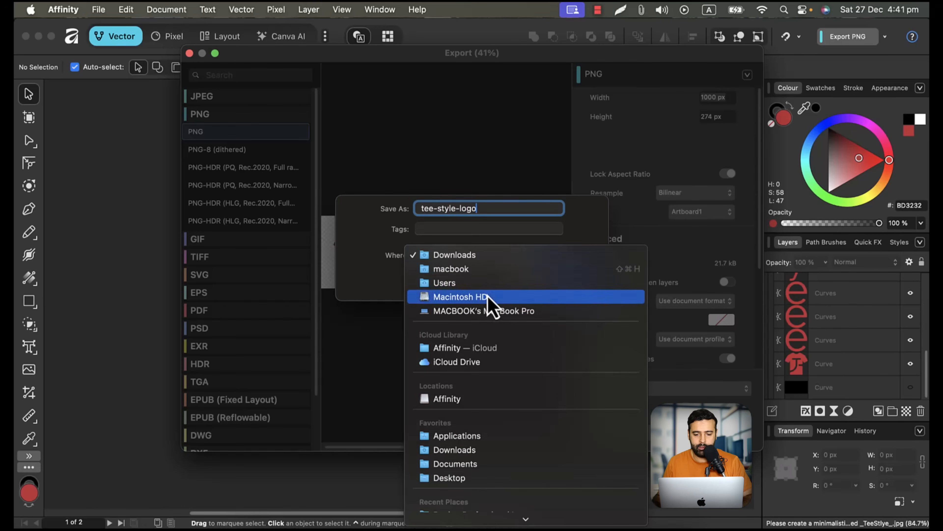
left_click(498, 479)
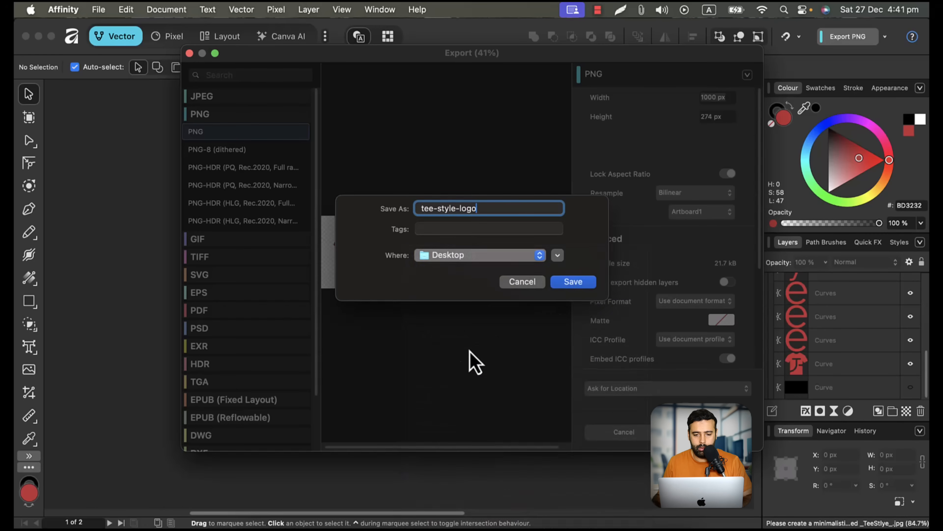
left_click(570, 294)
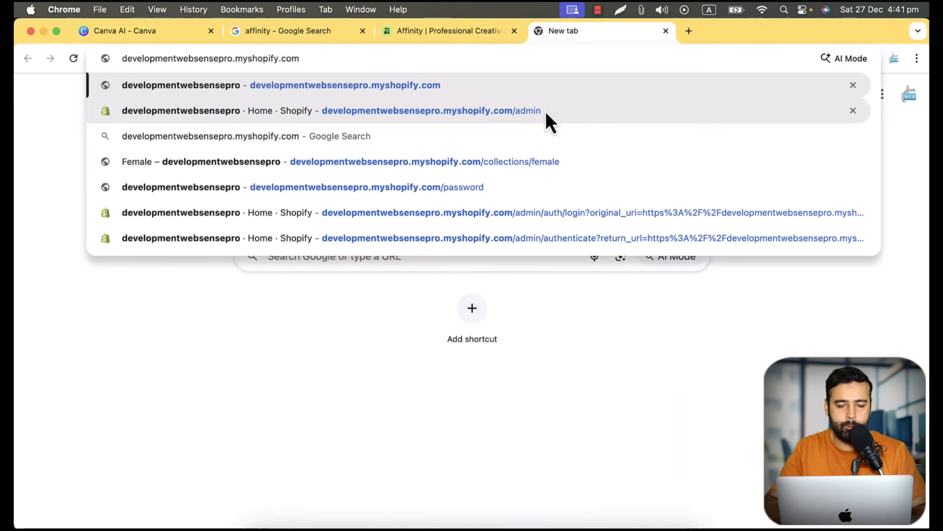
Open the developmentwebsensepro store's admin, go to Online Store, view the storefront and place its tab before the admin tab.
type("/adm")
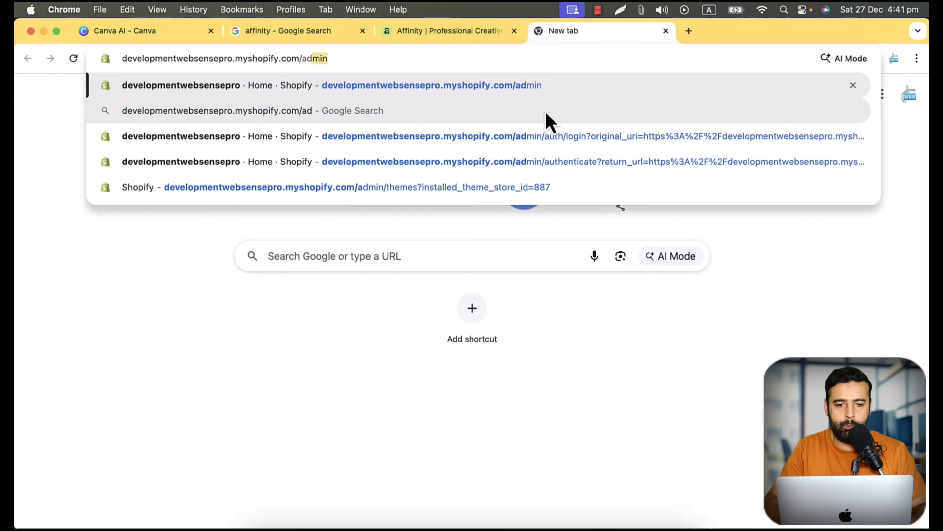
key("Return")
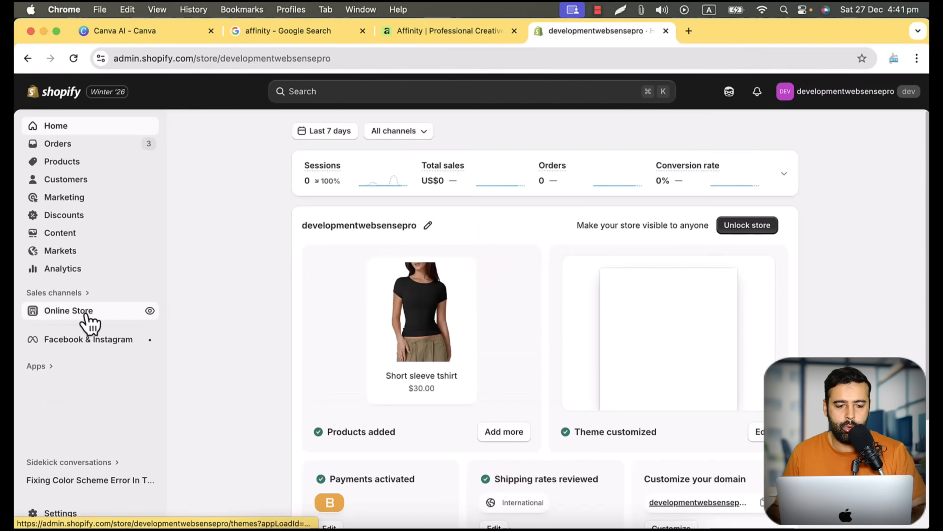
left_click(88, 311)
left_click(149, 311)
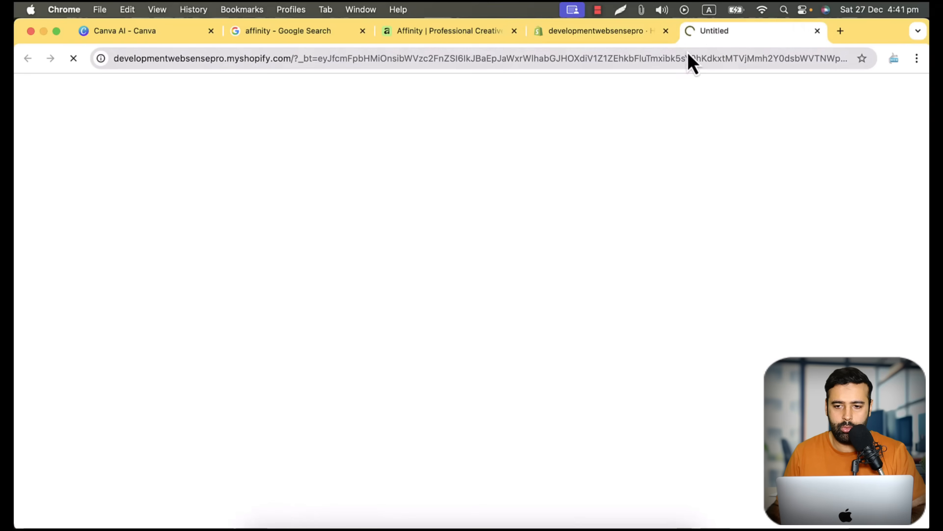
left_click_drag(636, 40, 602, 42)
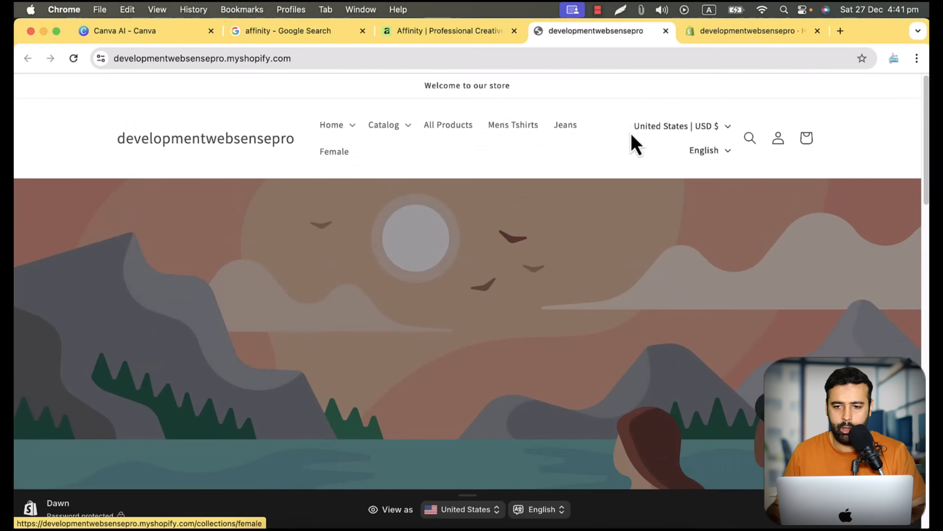
Open the Dawn theme in the theme editor and go from its Header section to the Logo theme settings.
left_click(727, 36)
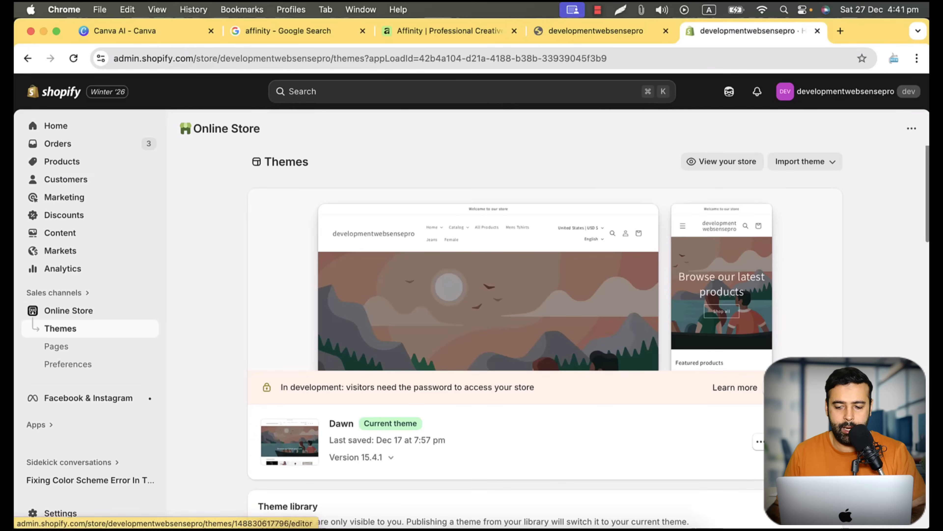
left_click(642, 289)
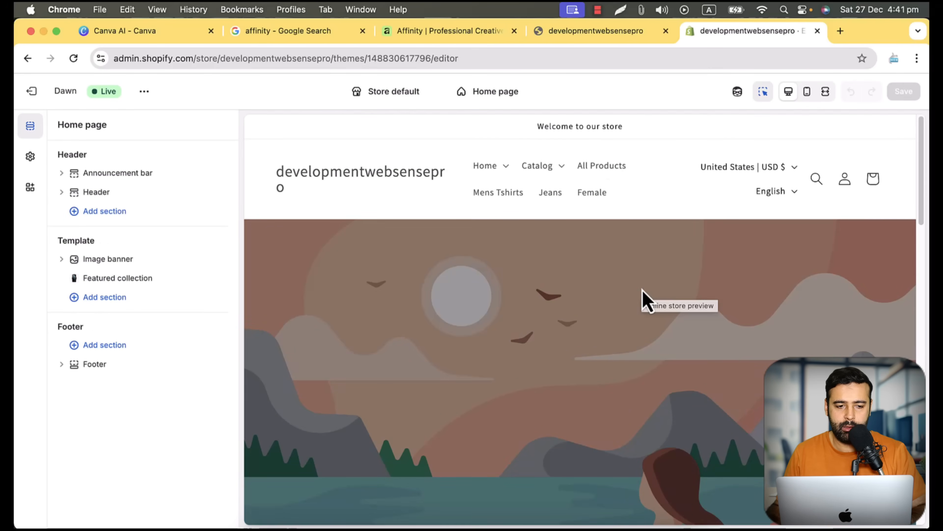
left_click(100, 197)
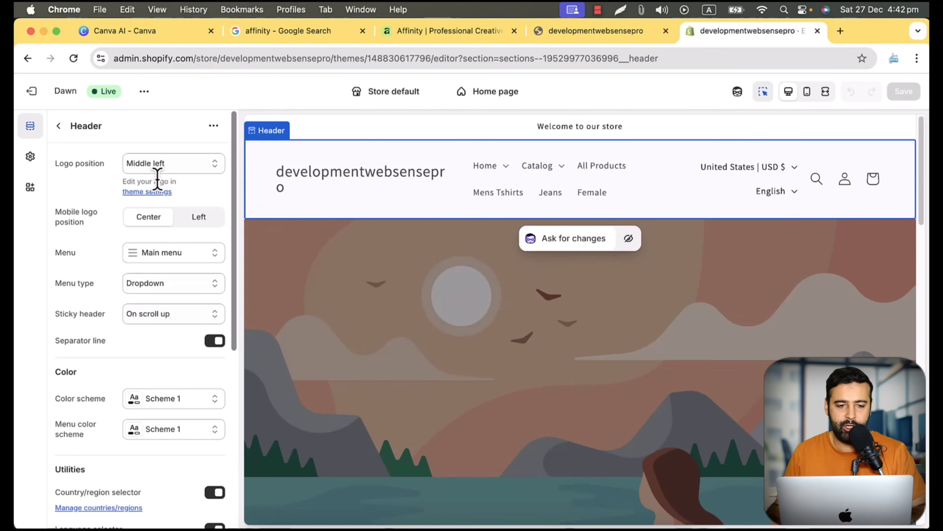
left_click(156, 192)
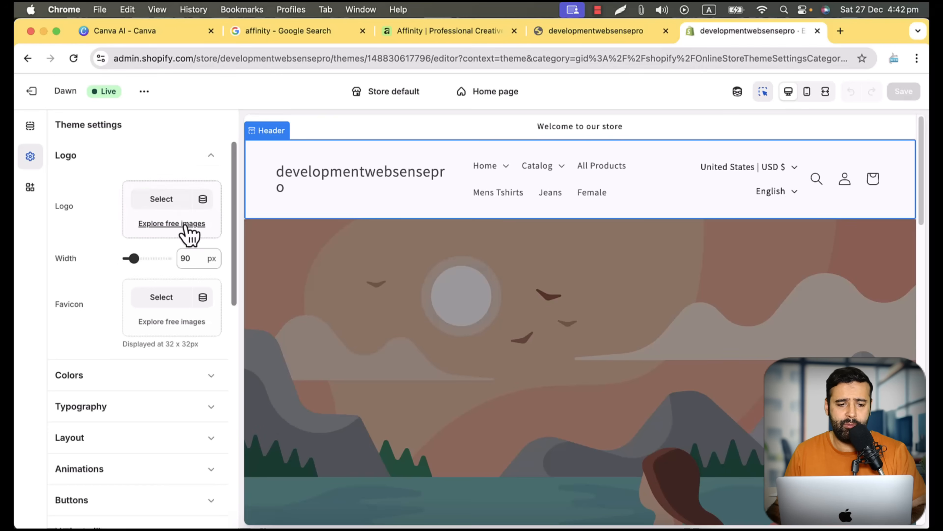
Upload tee-style-logo.png from the Desktop and apply it as the Dawn theme's logo.
left_click(150, 201)
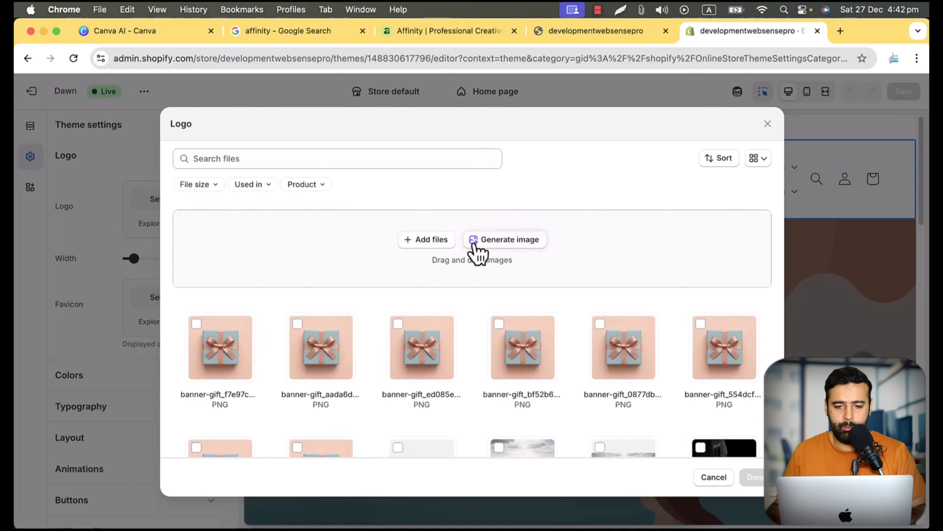
left_click(428, 241)
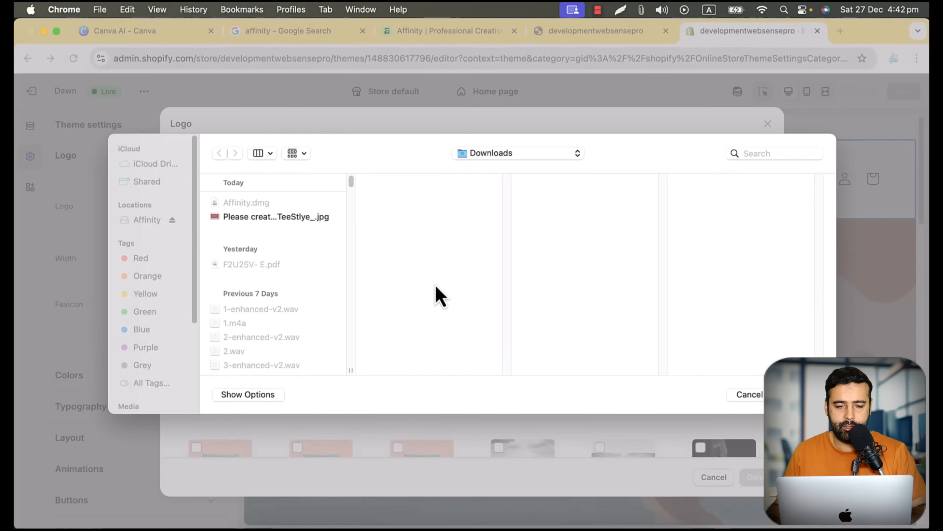
scroll(174, 327, "down", 5)
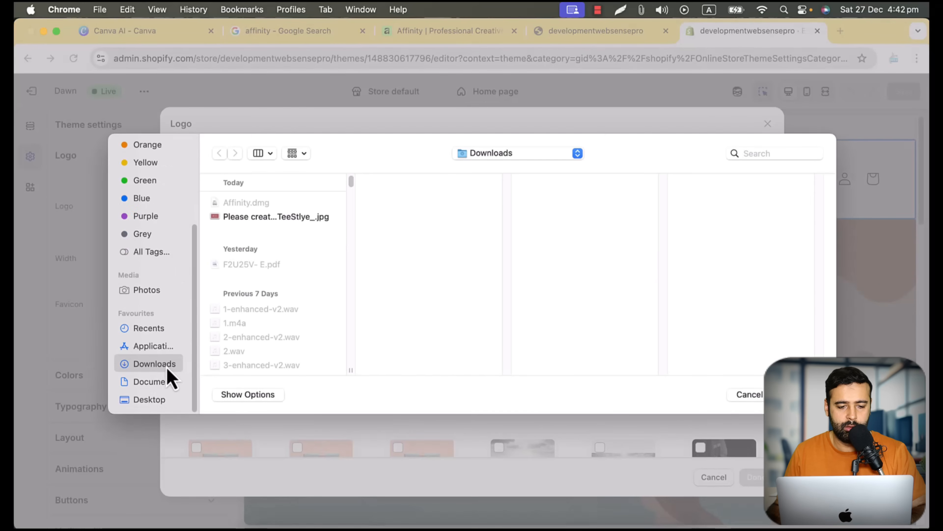
left_click(151, 400)
left_click(286, 204)
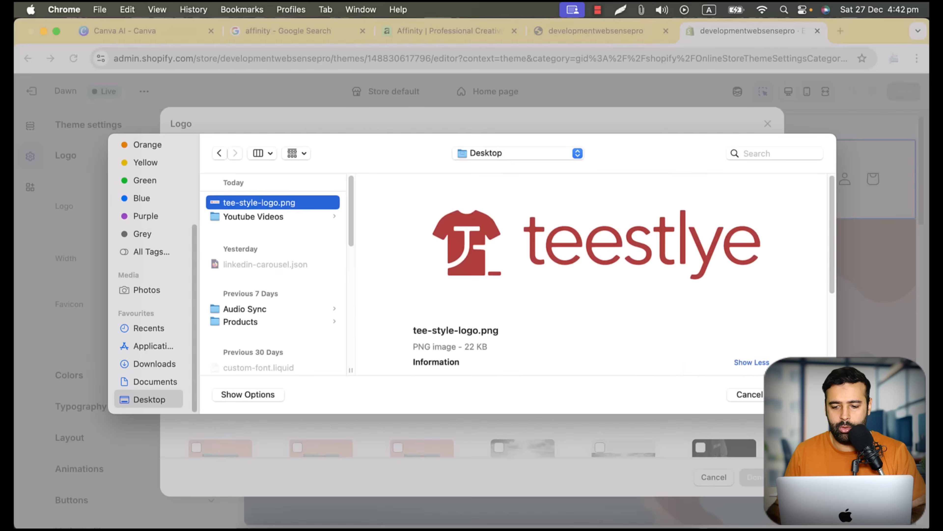
key("Return")
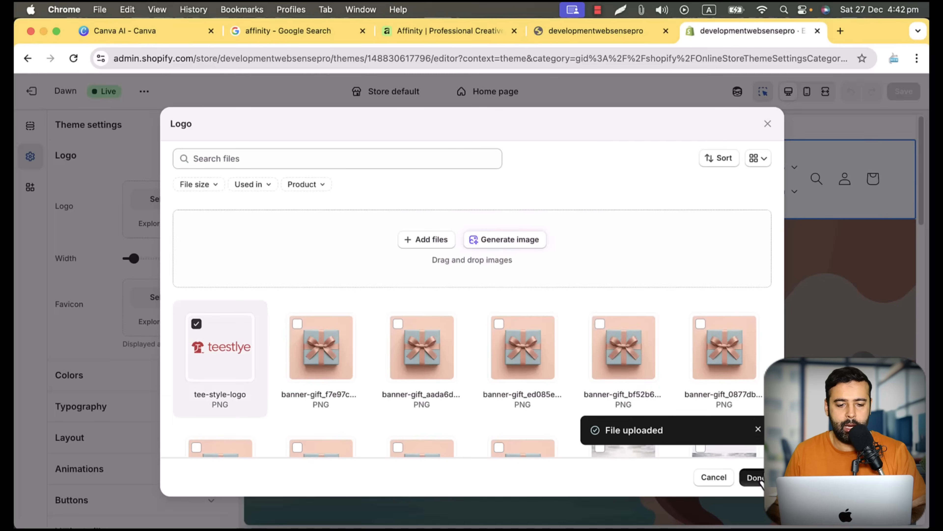
left_click(754, 477)
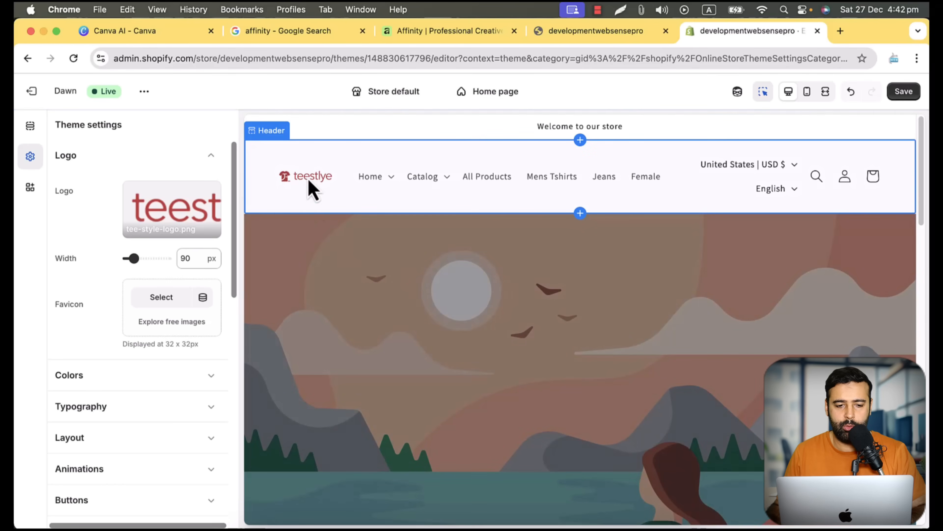
Set the logo width to 180 px, save the theme and reload the storefront to check the header.
left_click_drag(135, 258, 148, 259)
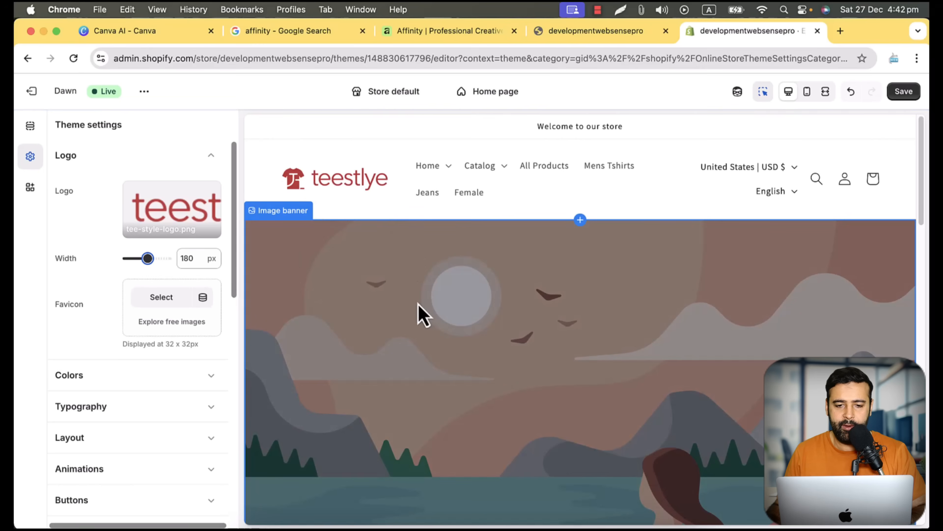
left_click(906, 92)
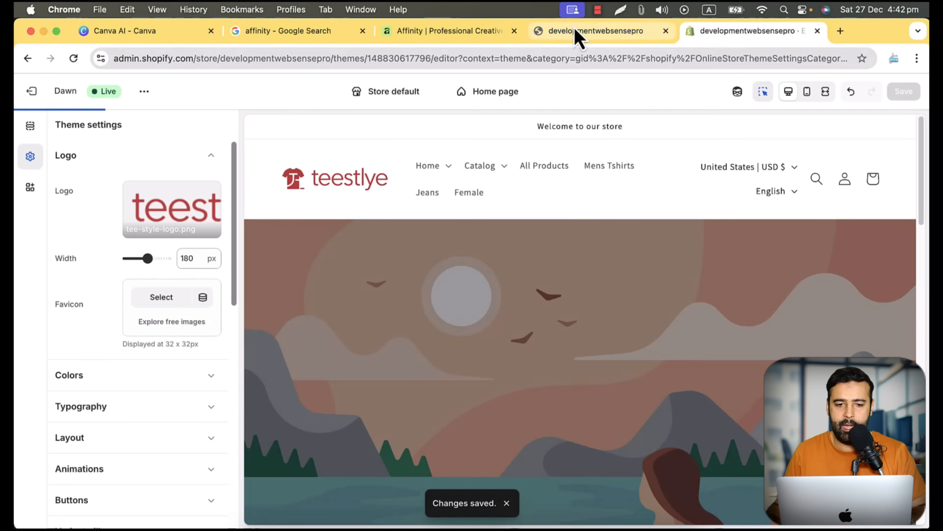
left_click(576, 37)
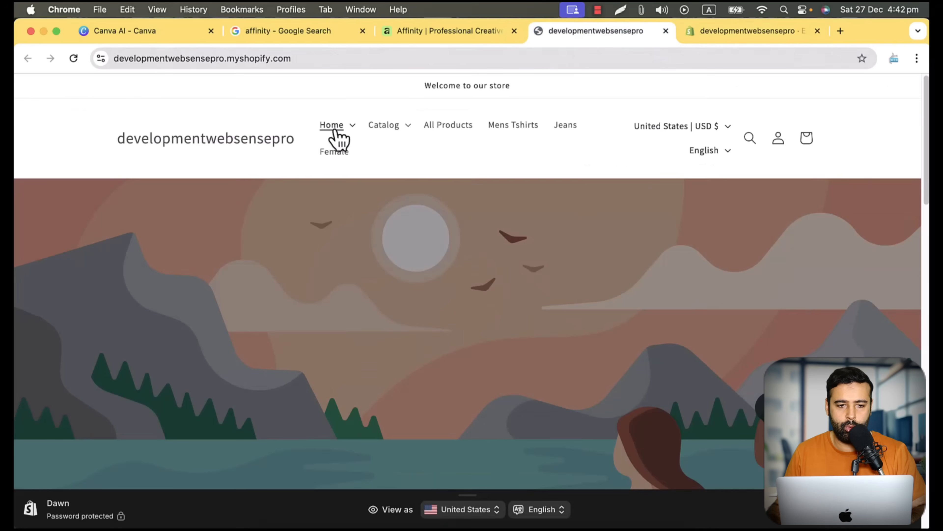
left_click(73, 58)
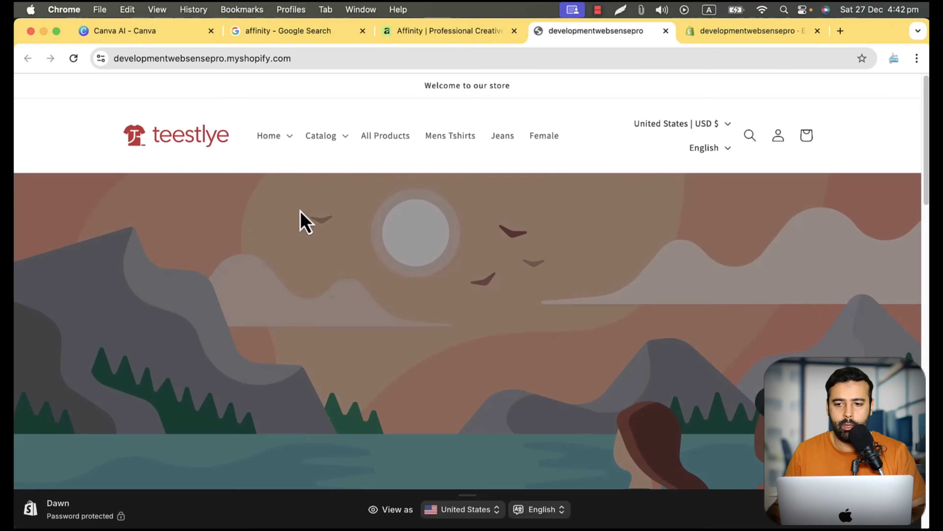
Load websensepro.com/youtube/ in a new tab and switch to the site's WordPress dashboard.
left_click(840, 31)
type("websensepro.com/youtube/")
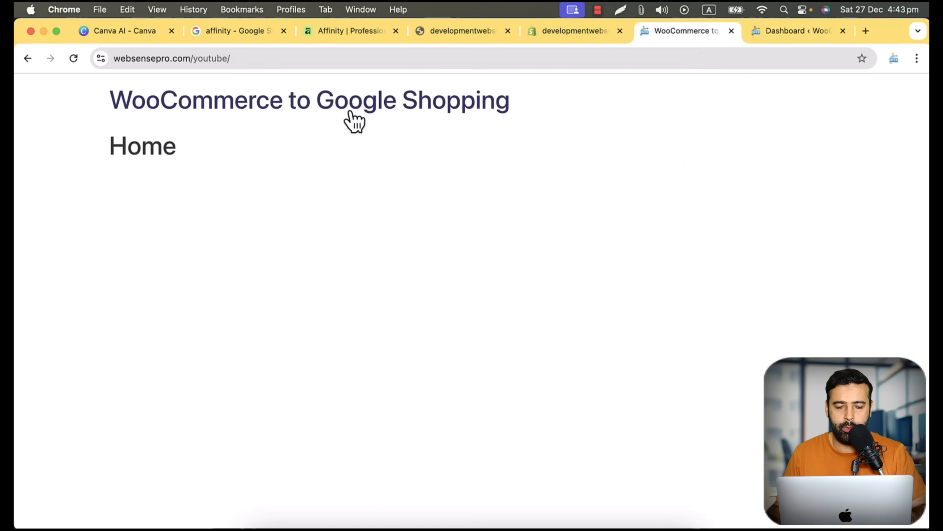
left_click(788, 32)
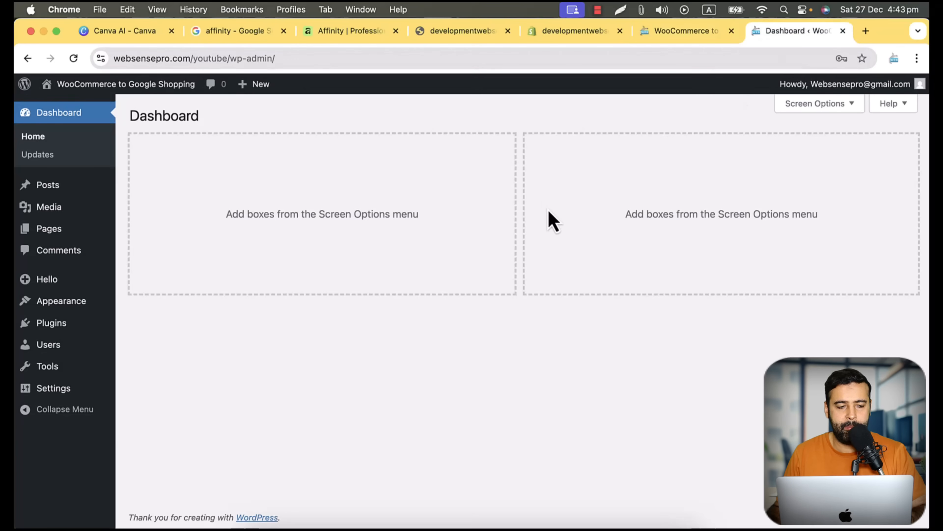
Open the Site Identity settings of the Hello Elementor theme in the WordPress customizer.
mouse_move(57, 304)
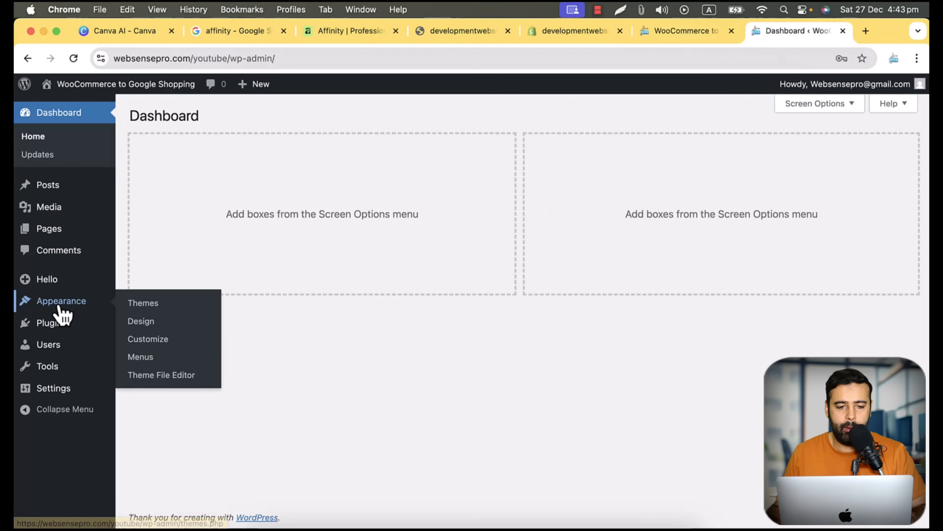
left_click(156, 339)
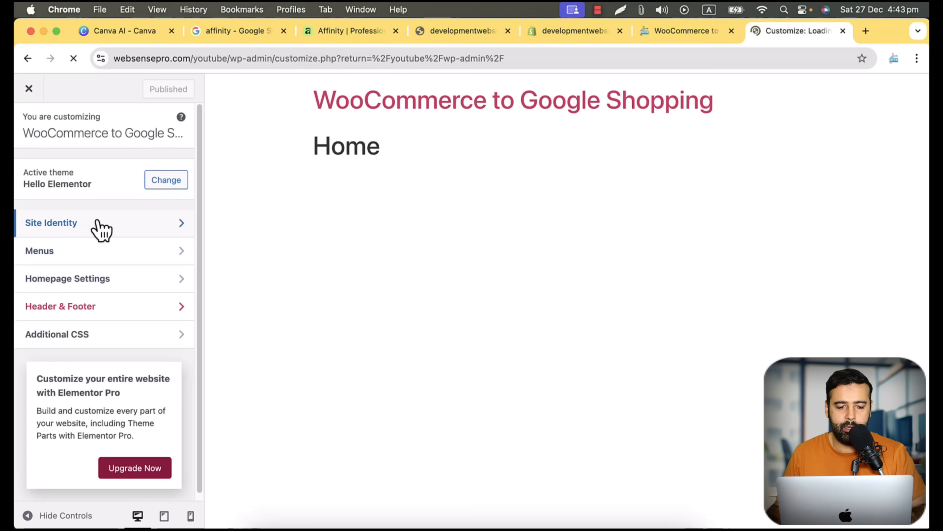
left_click(101, 230)
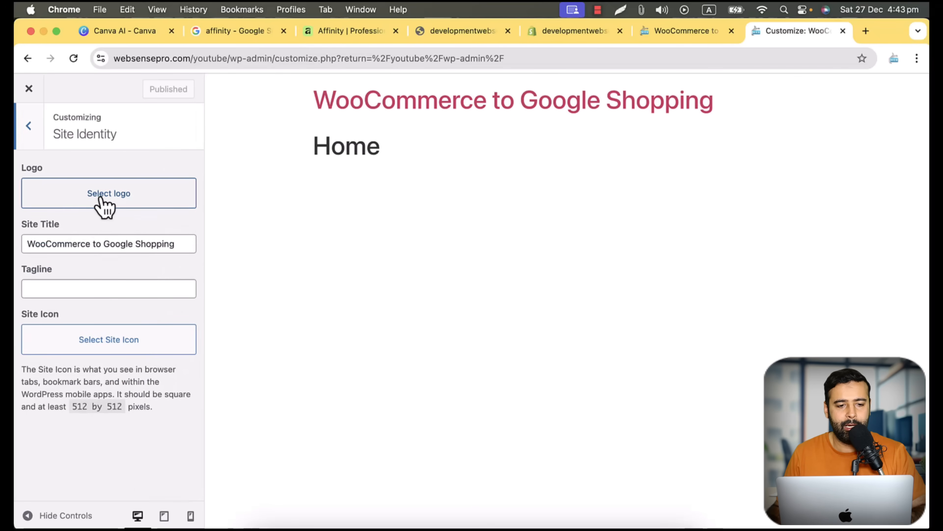
Upload tee-style-logo.png from the Desktop and set it as the WordPress site logo without cropping it.
left_click(105, 206)
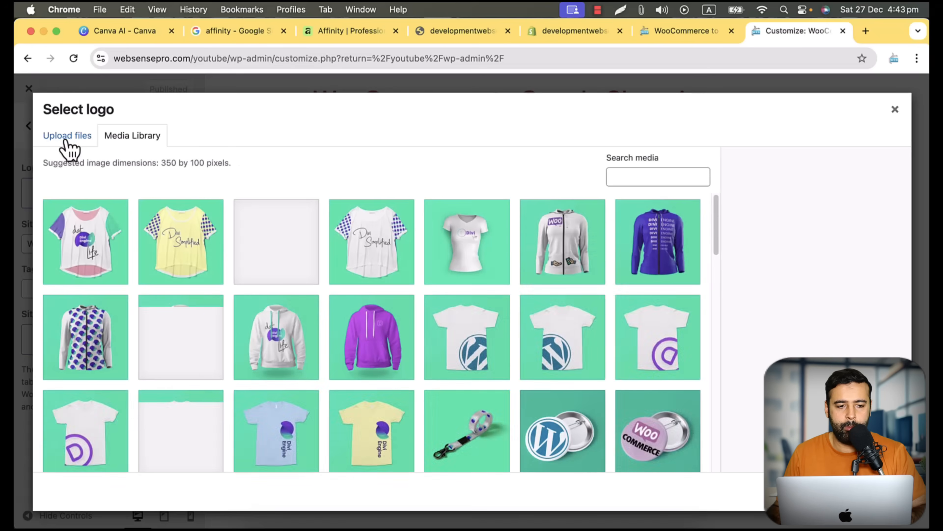
left_click(68, 137)
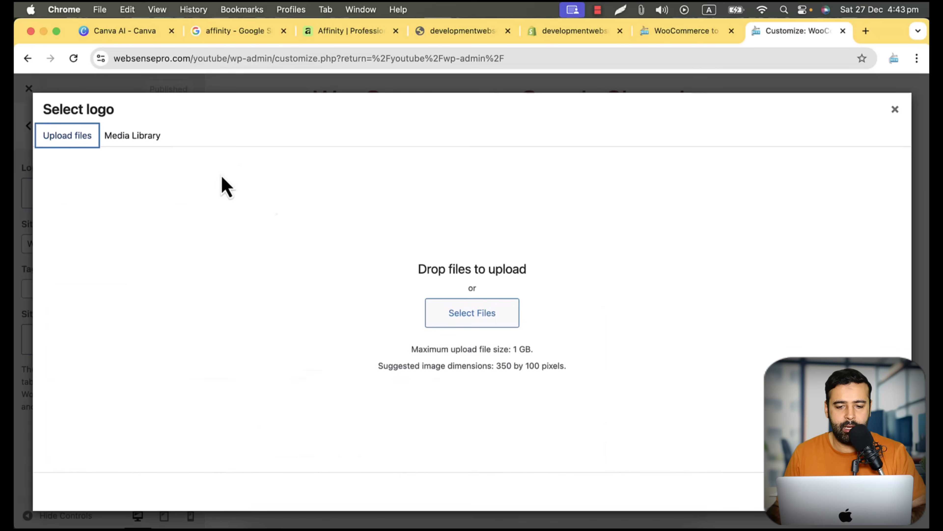
left_click(456, 314)
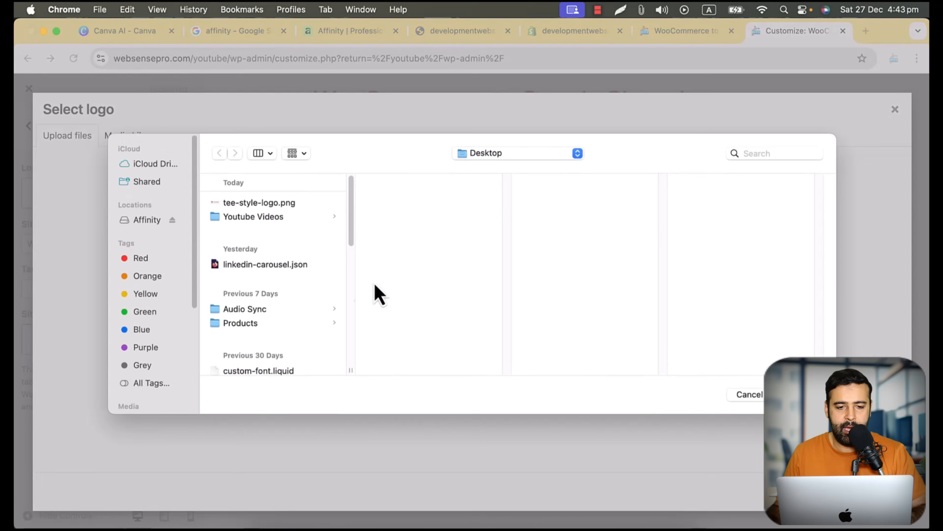
left_click(252, 211)
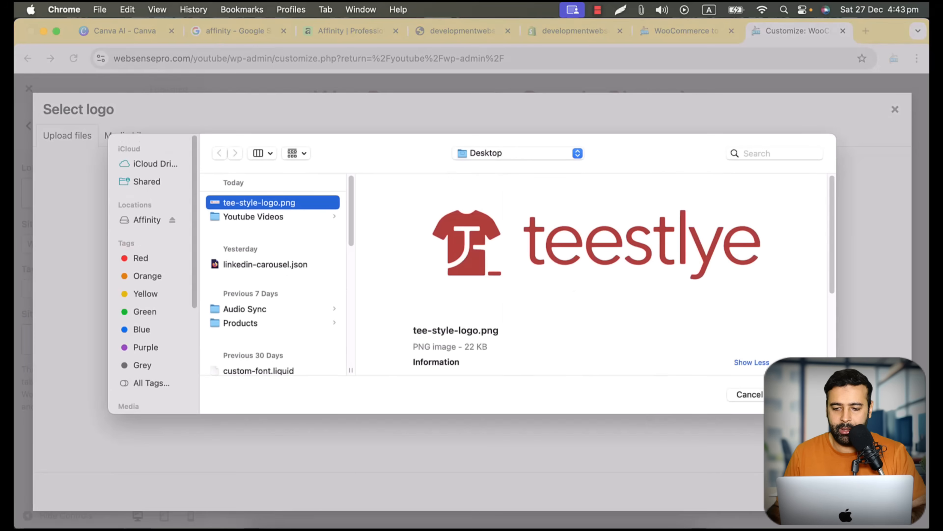
left_click(801, 394)
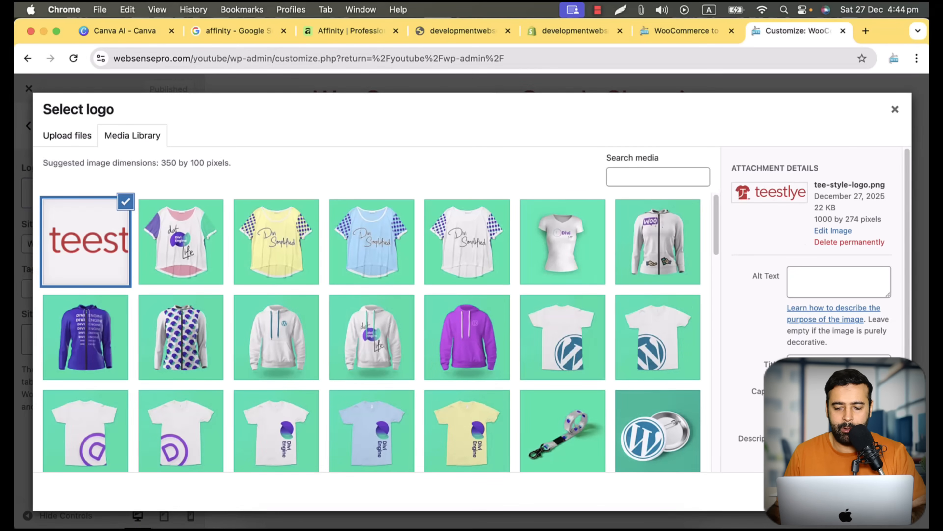
left_click(885, 491)
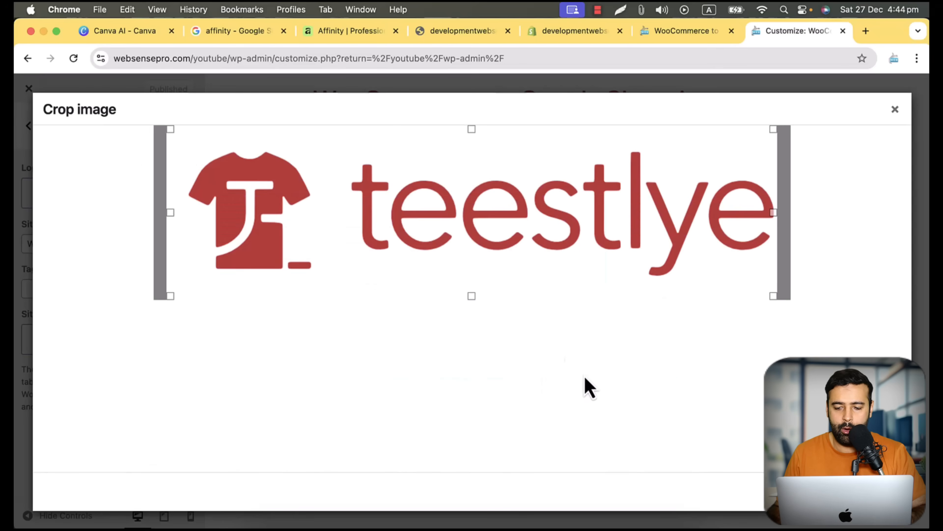
left_click(802, 491)
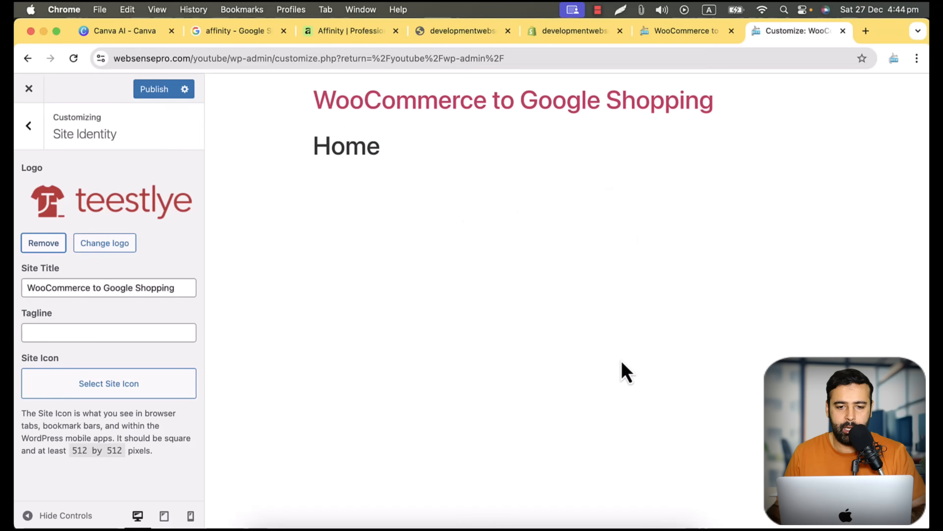
Publish the WordPress logo change and return to the site's front page.
left_click(156, 91)
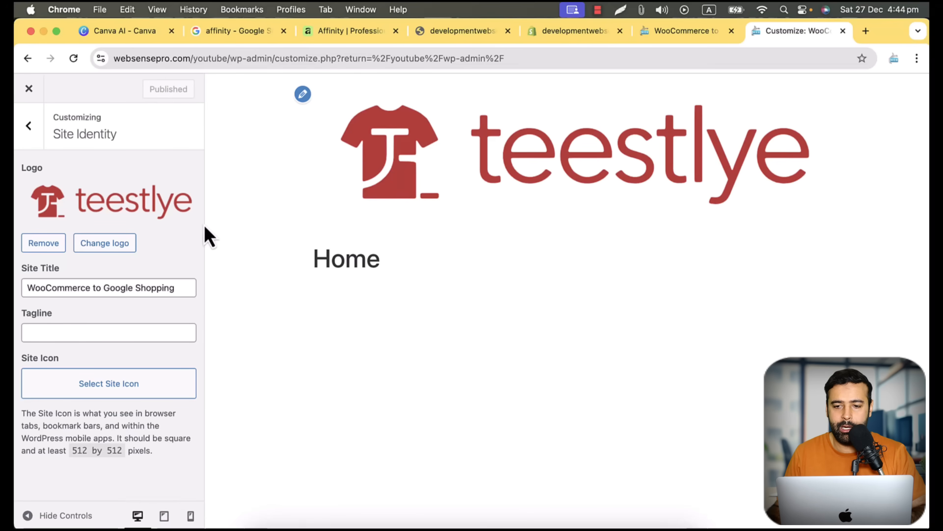
left_click(680, 36)
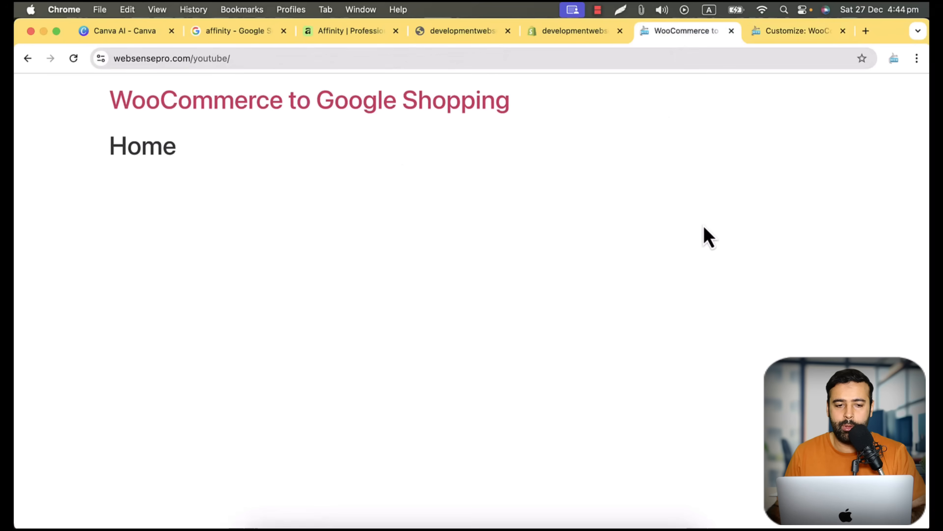